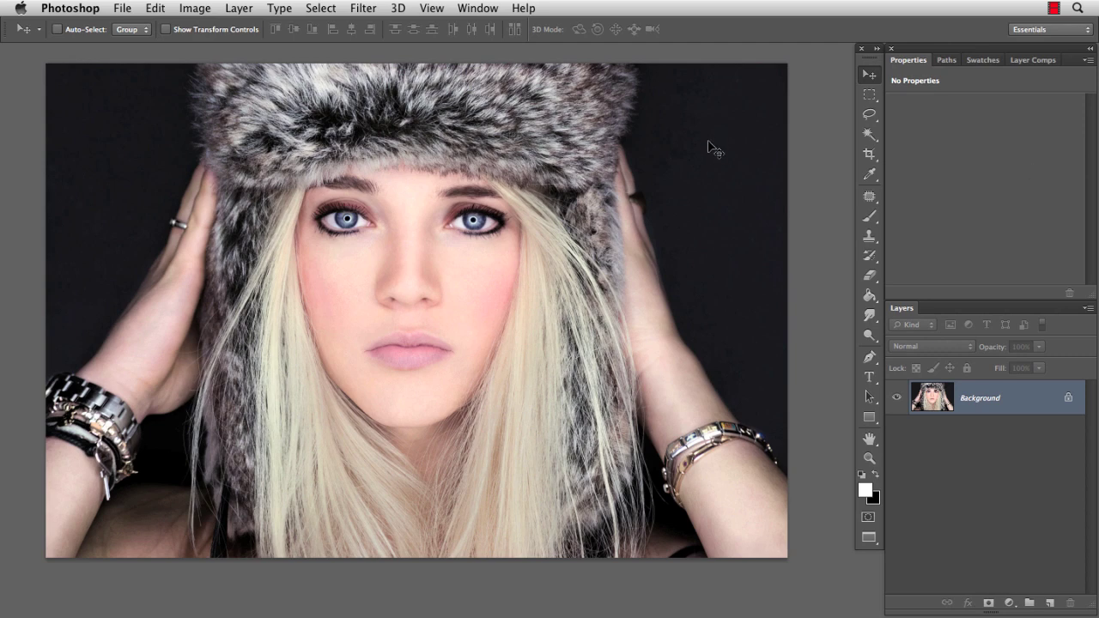
Step: Trace the right half of the lips with the Pen tool, from the cupid's bow around the mouth corner to the lower lip's centre
{"action": "key", "text": "p"}
{"action": "left_click_drag", "start_coordinate": [419, 336], "coordinate": [473, 405]}
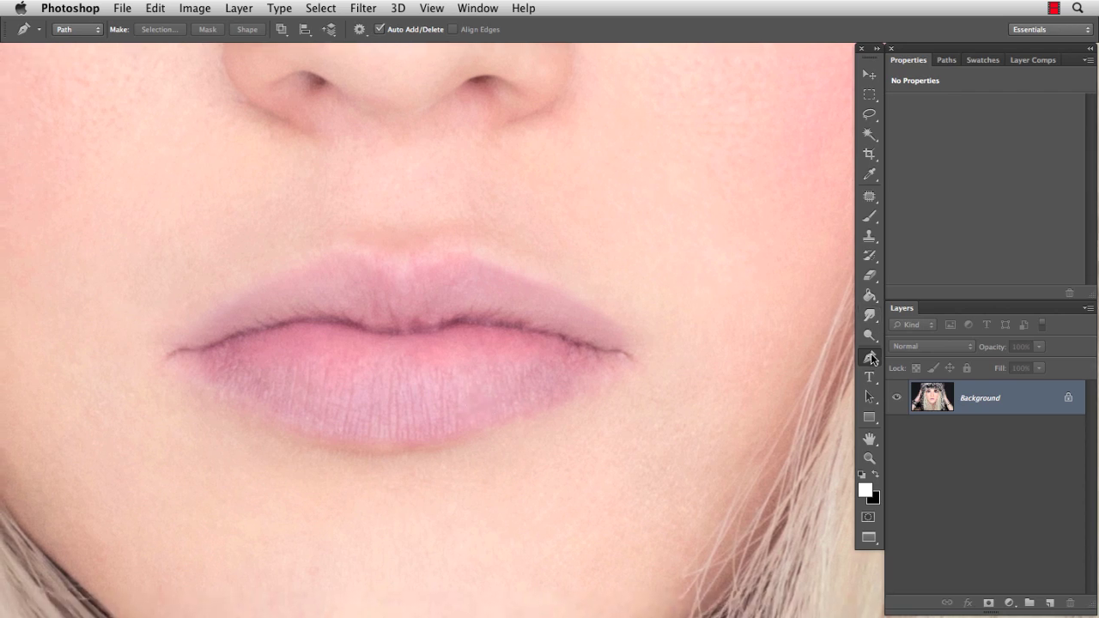
{"action": "left_click", "coordinate": [397, 278]}
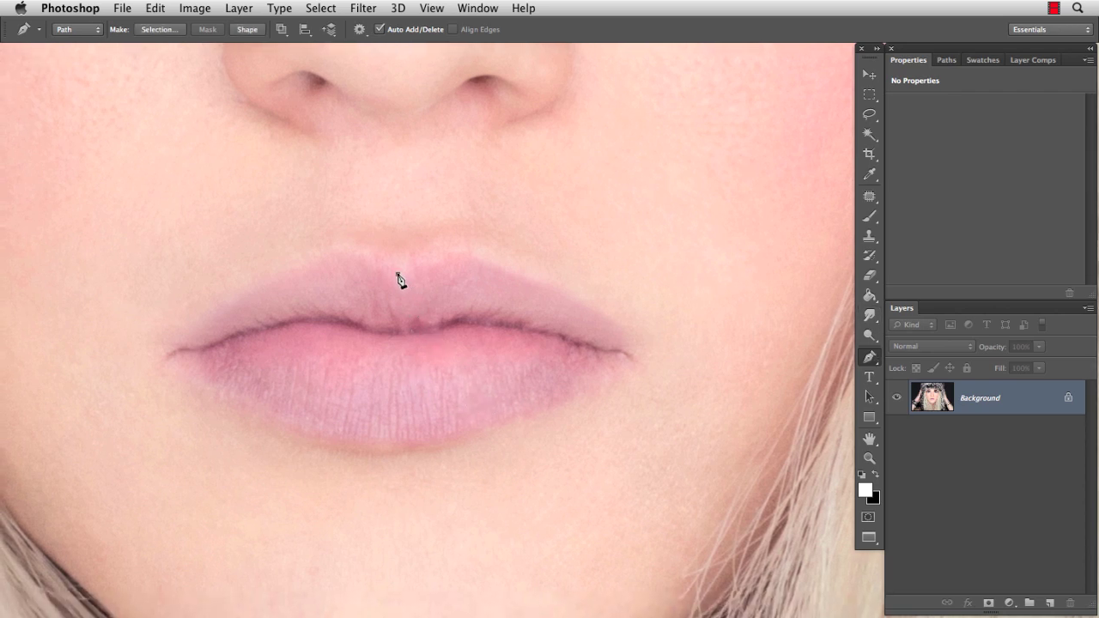
{"action": "left_click_drag", "start_coordinate": [468, 250], "coordinate": [484, 252]}
{"action": "left_click_drag", "start_coordinate": [622, 323], "coordinate": [655, 347]}
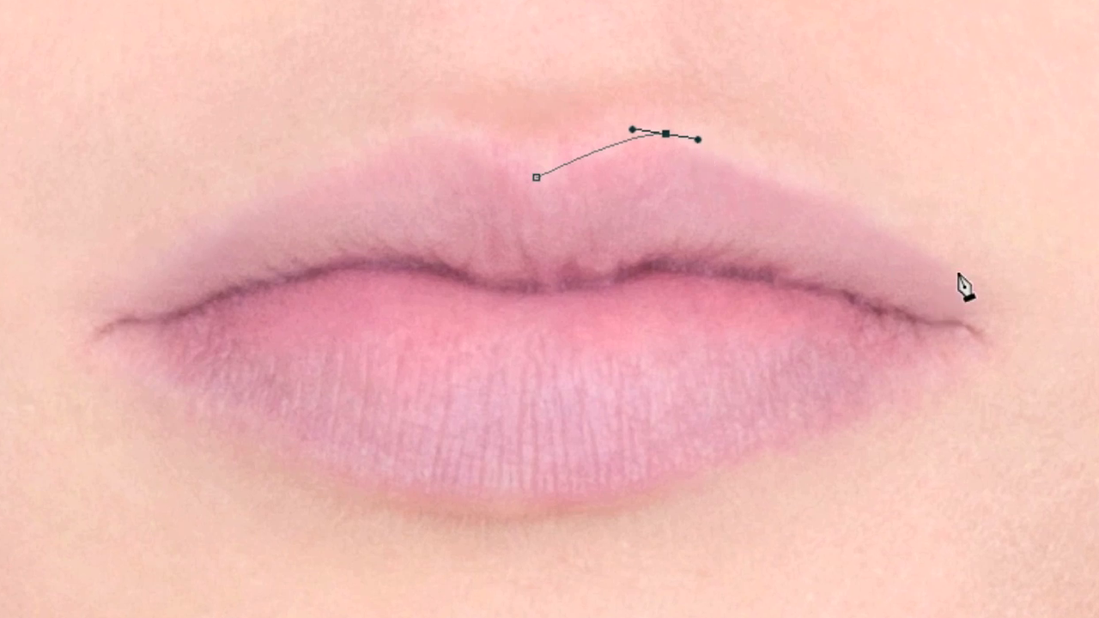
{"action": "left_click_drag", "start_coordinate": [1021, 319], "coordinate": [1016, 314]}
{"action": "left_click_drag", "start_coordinate": [958, 359], "coordinate": [947, 368]}
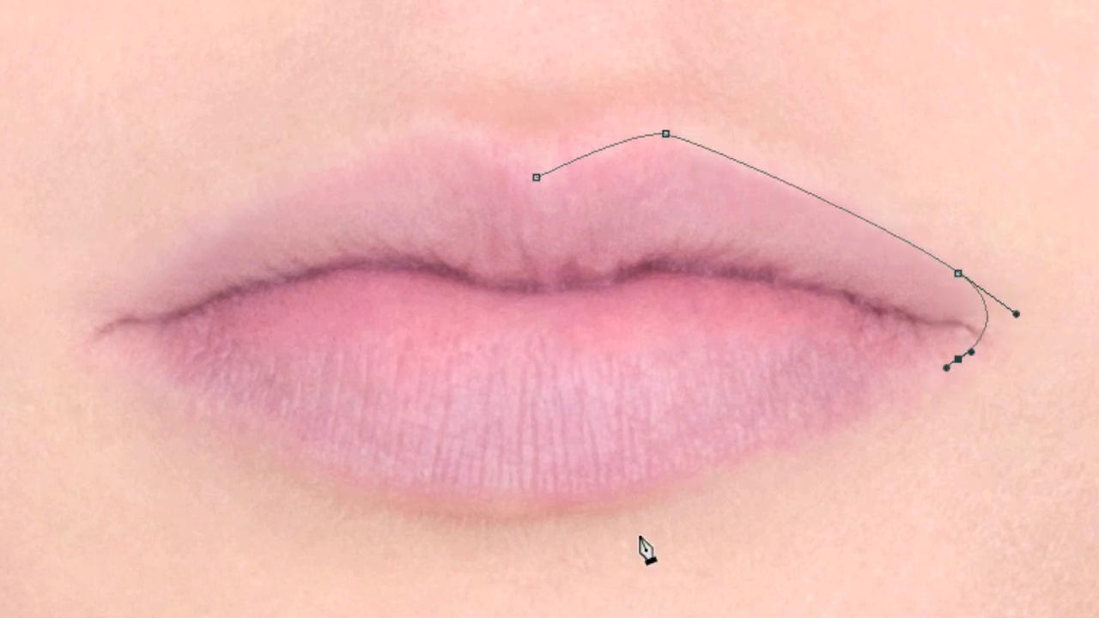
{"action": "left_click_drag", "start_coordinate": [533, 509], "coordinate": [403, 508]}
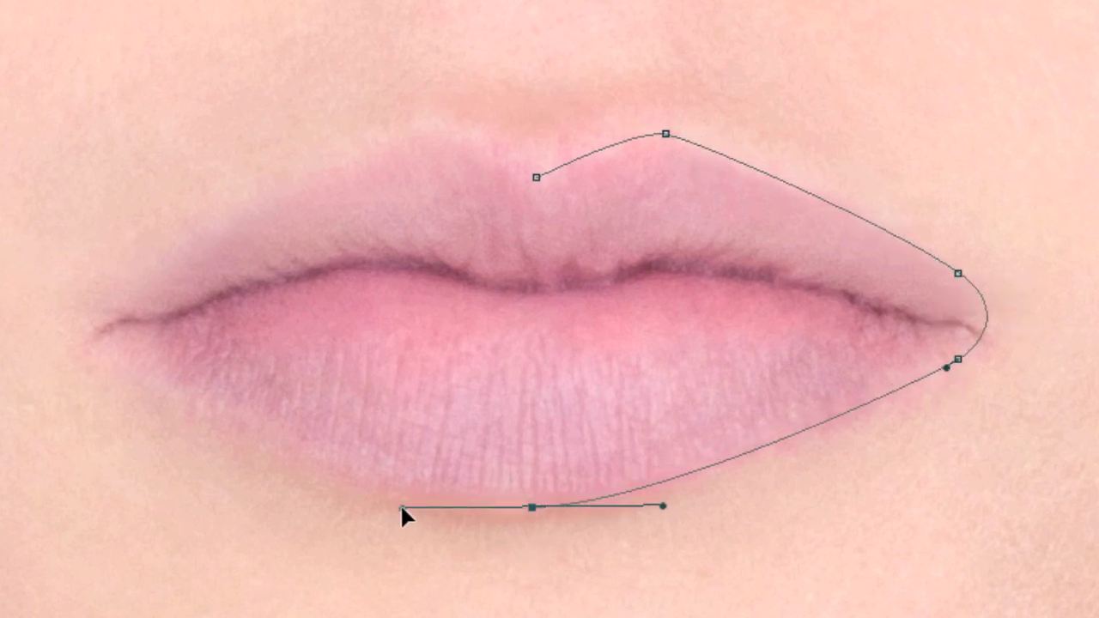
Step: Continue the path around the left half of the lips, close it at the cupid's bow and soften that point with curve handles
{"action": "left_click_drag", "start_coordinate": [117, 359], "coordinate": [74, 316]}
{"action": "left_click_drag", "start_coordinate": [117, 288], "coordinate": [144, 270]}
{"action": "left_click_drag", "start_coordinate": [421, 129], "coordinate": [510, 132]}
{"action": "left_click", "coordinate": [539, 176]}
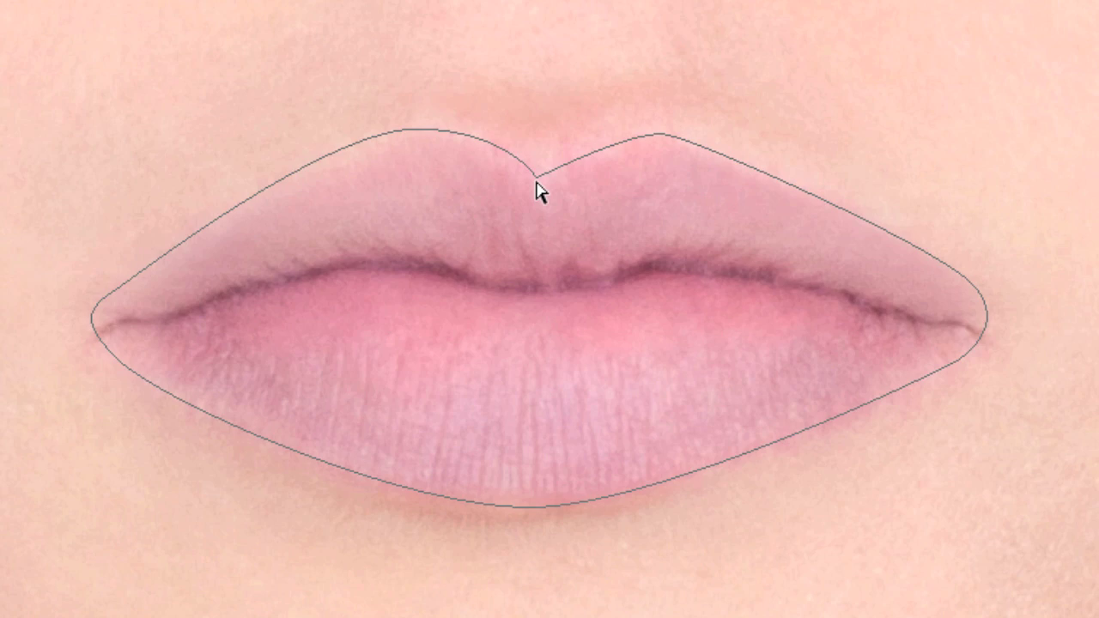
{"action": "left_click", "coordinate": [538, 178], "text": "ctrl"}
{"action": "mouse_move", "coordinate": [537, 178]}
{"action": "left_mouse_down"}
{"action": "mouse_move", "coordinate": [579, 184]}
{"action": "mouse_move", "coordinate": [547, 178]}
{"action": "left_mouse_up"}
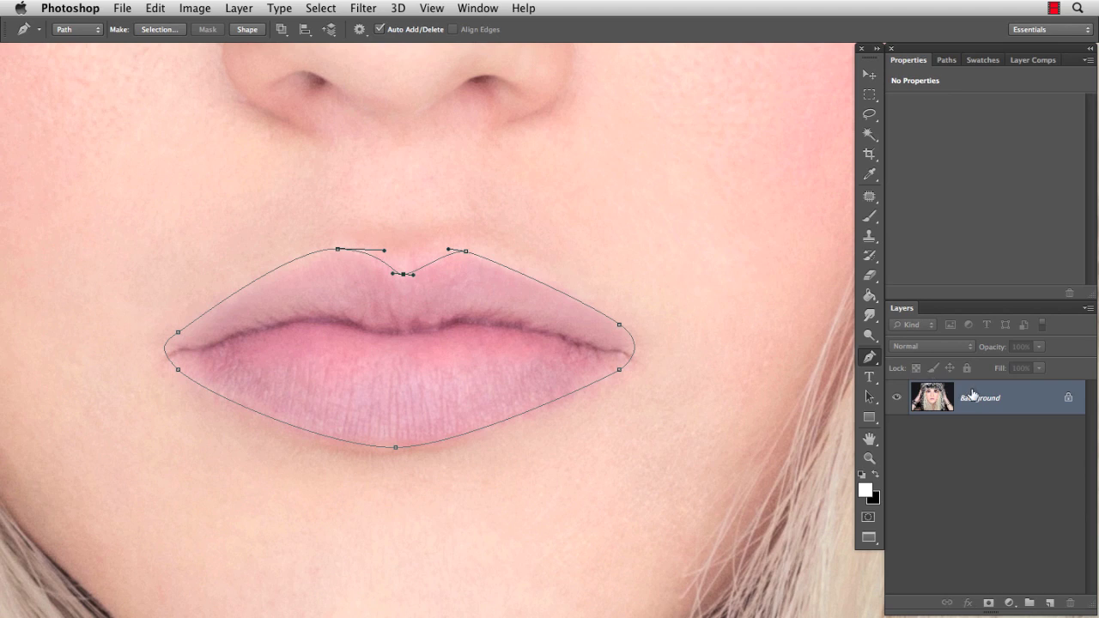
Step: Create a white Solid Color fill layer from the closed lip path
{"action": "left_click", "coordinate": [947, 60]}
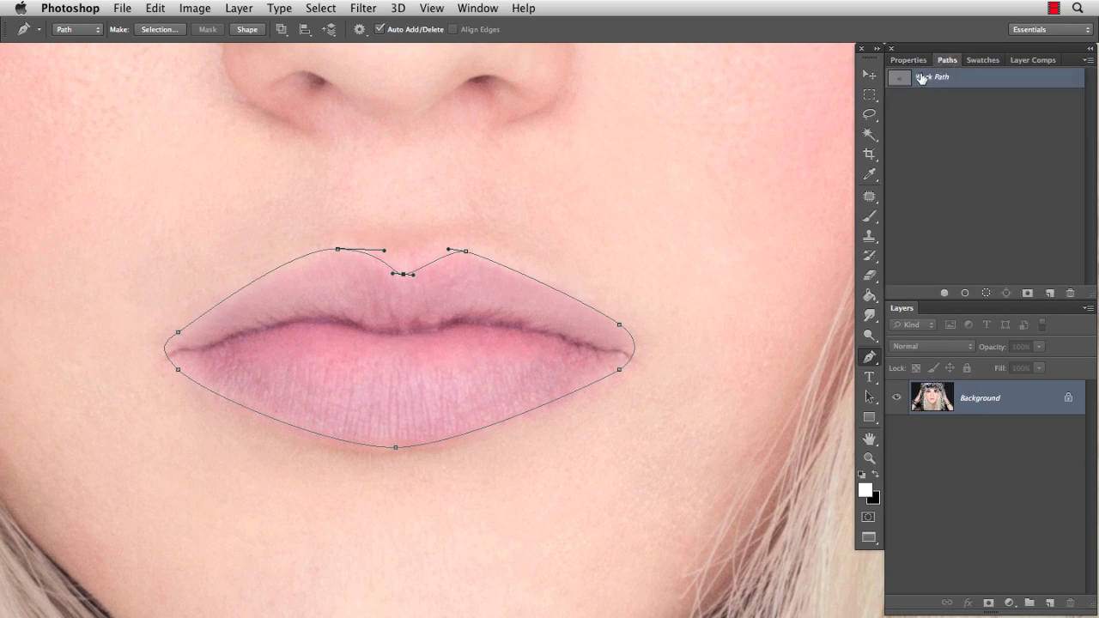
{"action": "left_click", "coordinate": [1009, 602]}
{"action": "left_click", "coordinate": [1025, 612]}
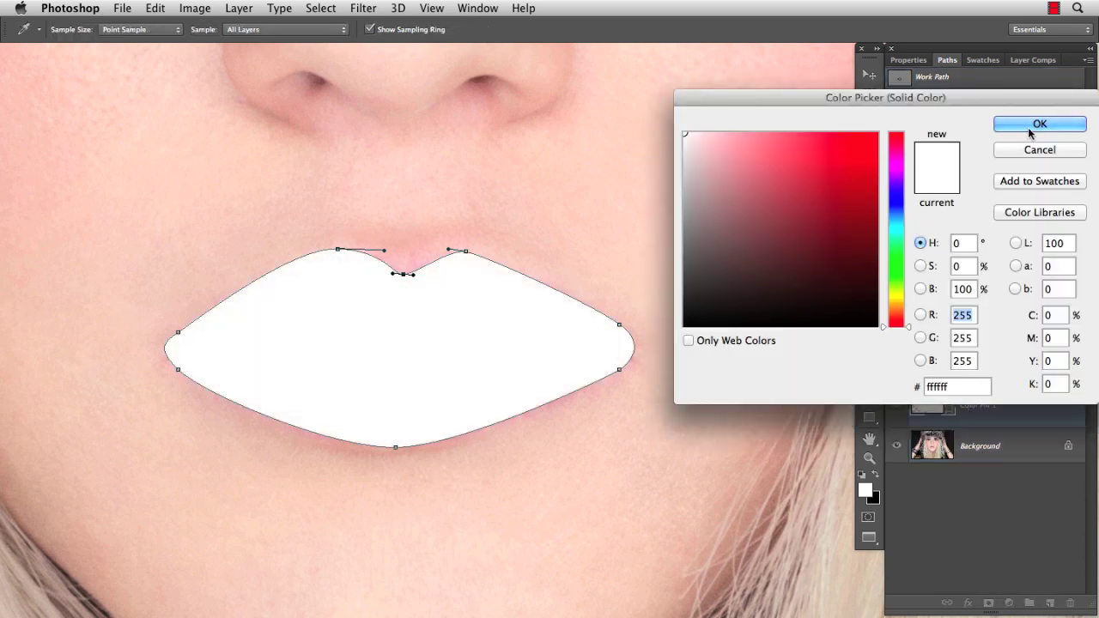
{"action": "left_click", "coordinate": [1033, 127]}
{"action": "left_click", "coordinate": [1015, 442]}
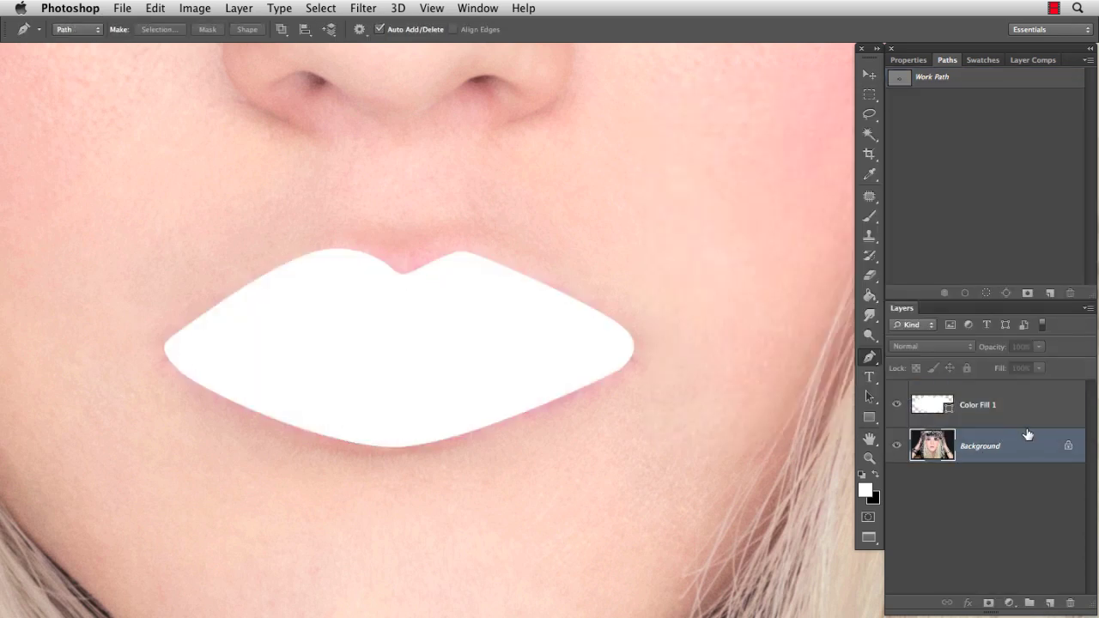
Step: Smooth the right peak of the upper lip on the fill layer's shape path by making its curve handles horizontal
{"action": "left_click", "coordinate": [1025, 412]}
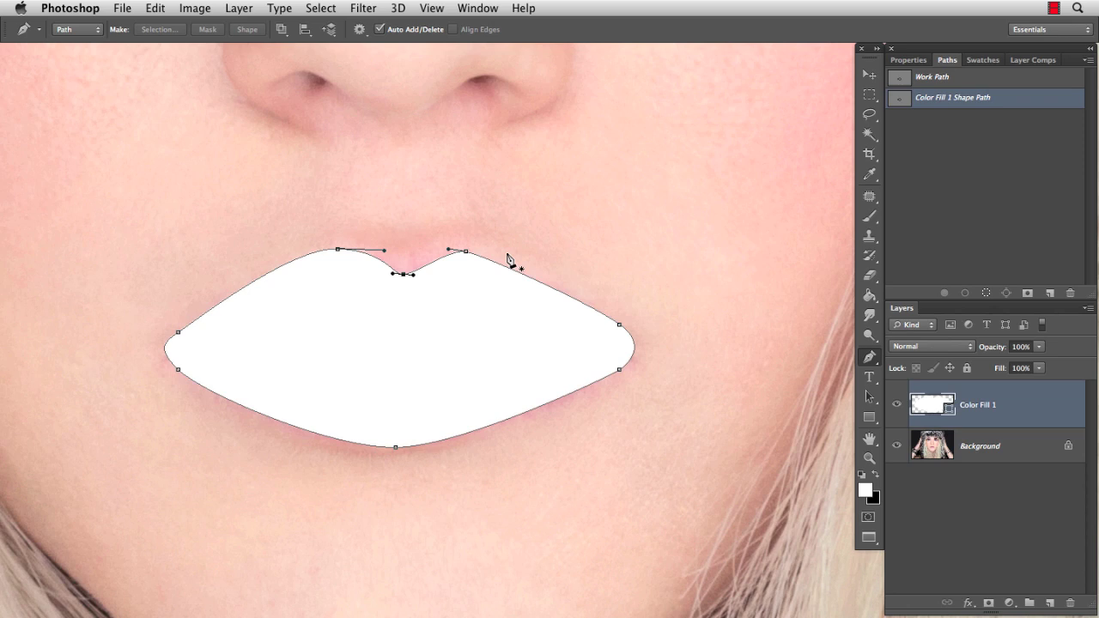
{"action": "left_click_drag", "start_coordinate": [466, 253], "coordinate": [489, 253]}
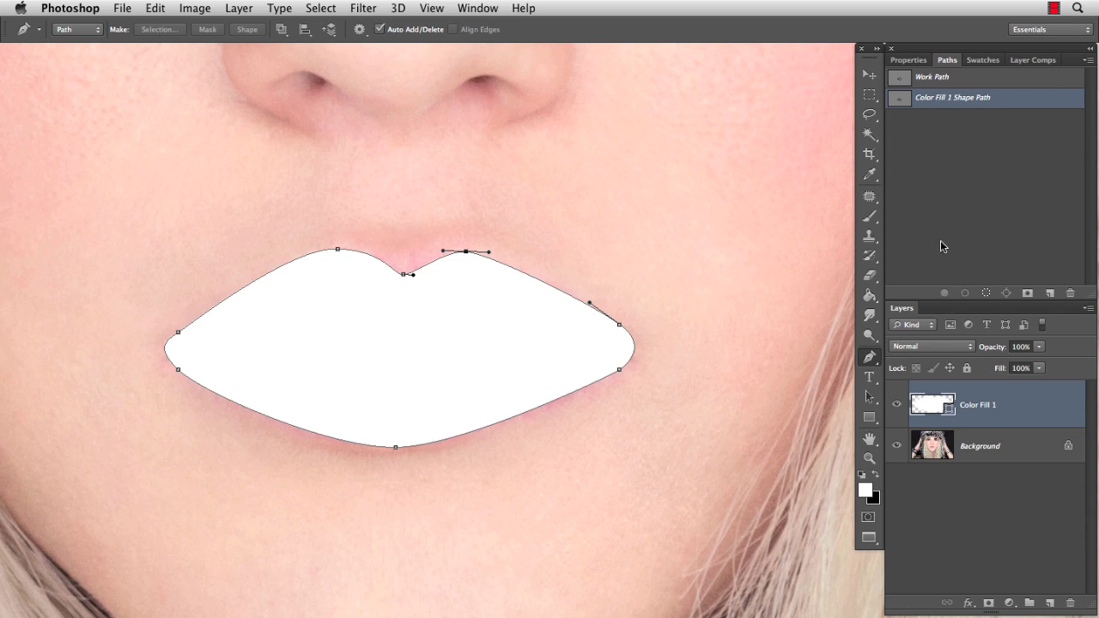
{"action": "left_click", "coordinate": [1004, 447]}
Step: Feather the fill layer's shape path by 3.3 px to soften the edges around the lips
{"action": "left_click", "coordinate": [1019, 420]}
{"action": "left_click", "coordinate": [911, 61]}
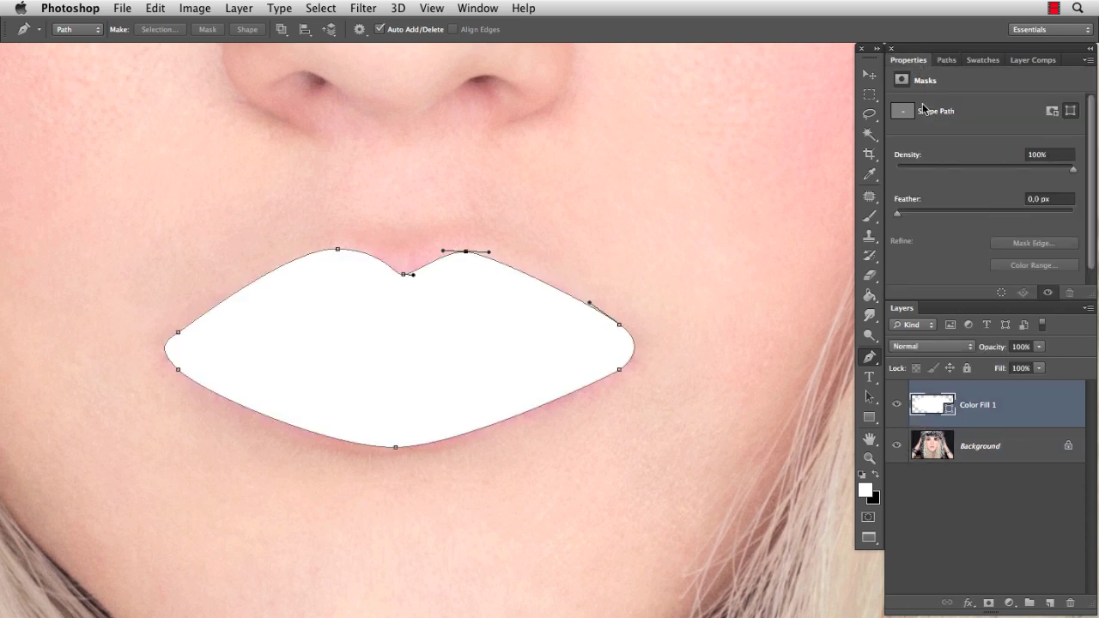
{"action": "left_click_drag", "start_coordinate": [909, 213], "coordinate": [927, 215]}
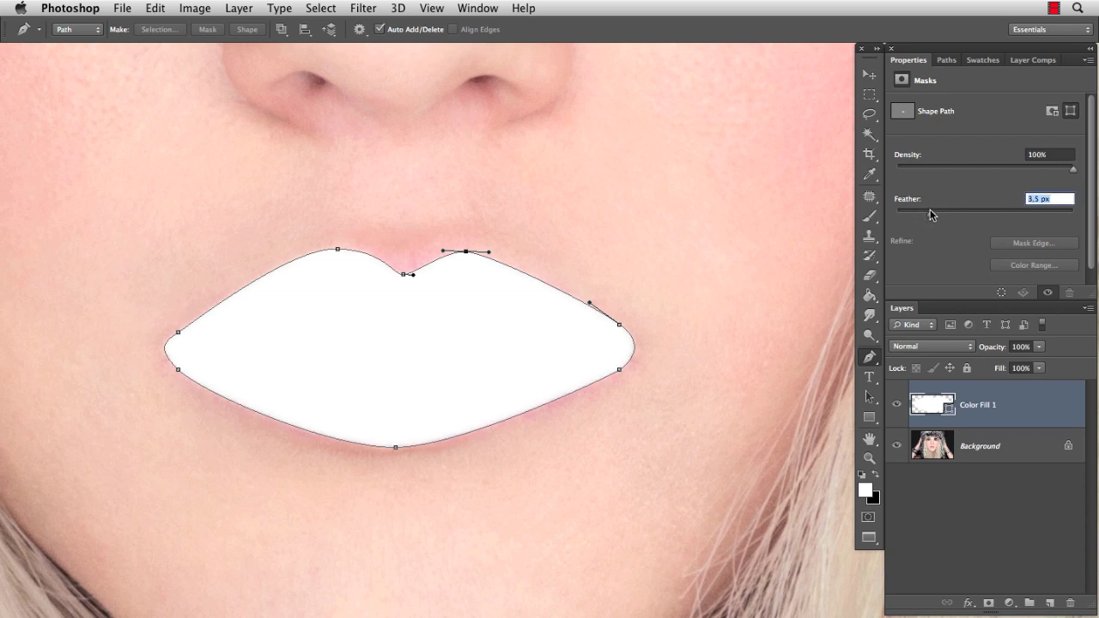
{"action": "left_click", "coordinate": [1019, 446]}
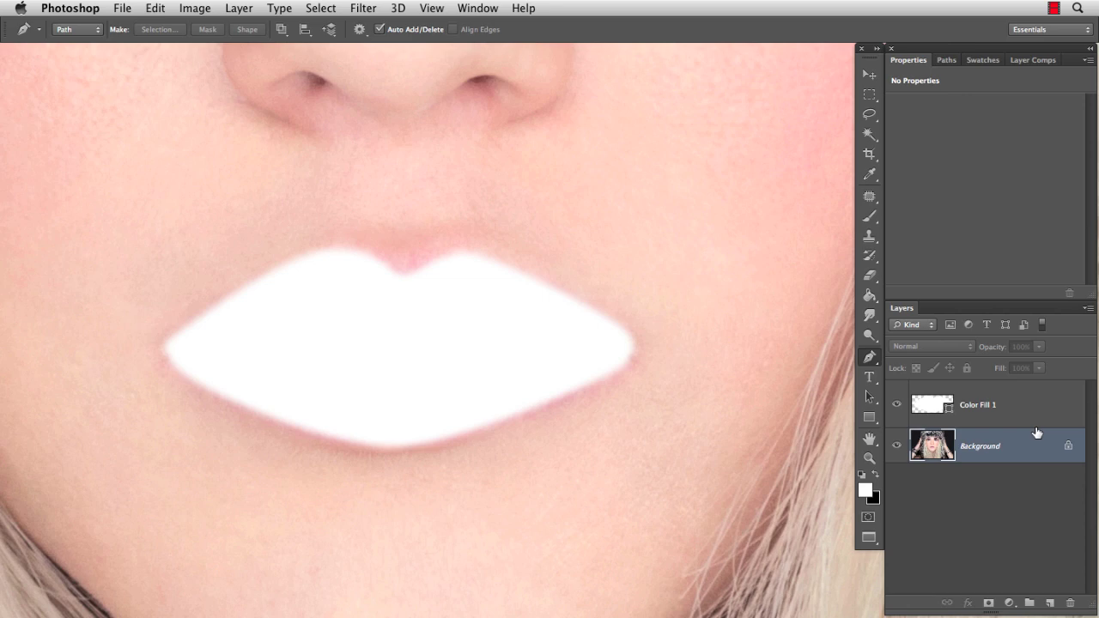
Step: Set the lip fill layer's Fill Opacity to 0% in its blending options
{"action": "key", "text": "super+minus"}
{"action": "key", "text": "super+minus"}
{"action": "key", "text": "super+minus"}
{"action": "left_click_drag", "start_coordinate": [585, 276], "coordinate": [586, 324]}
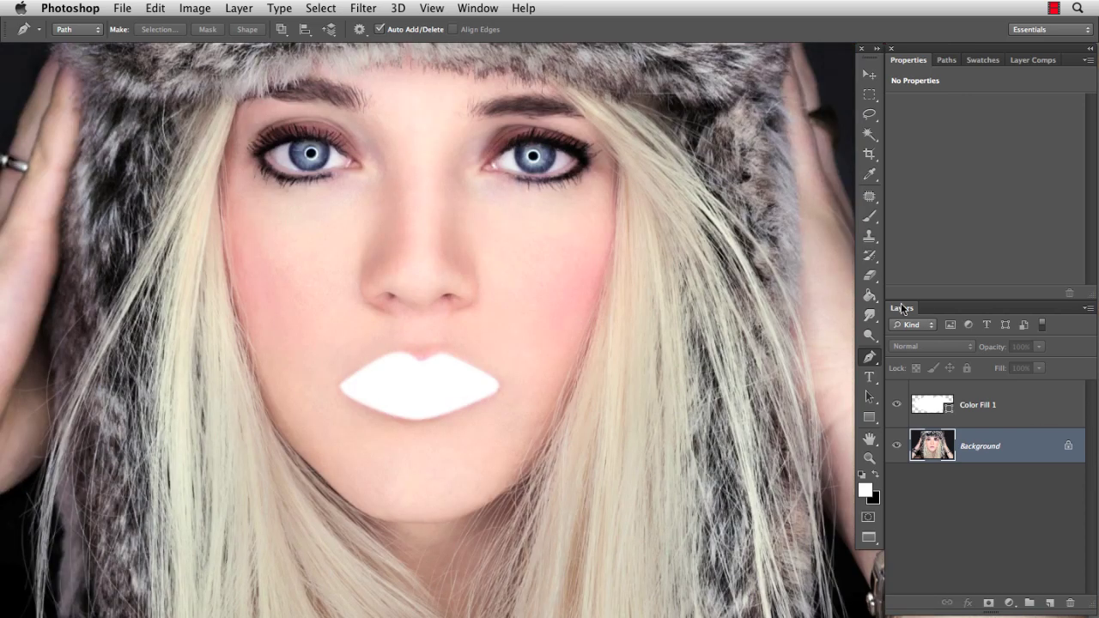
{"action": "double_click", "coordinate": [1037, 405]}
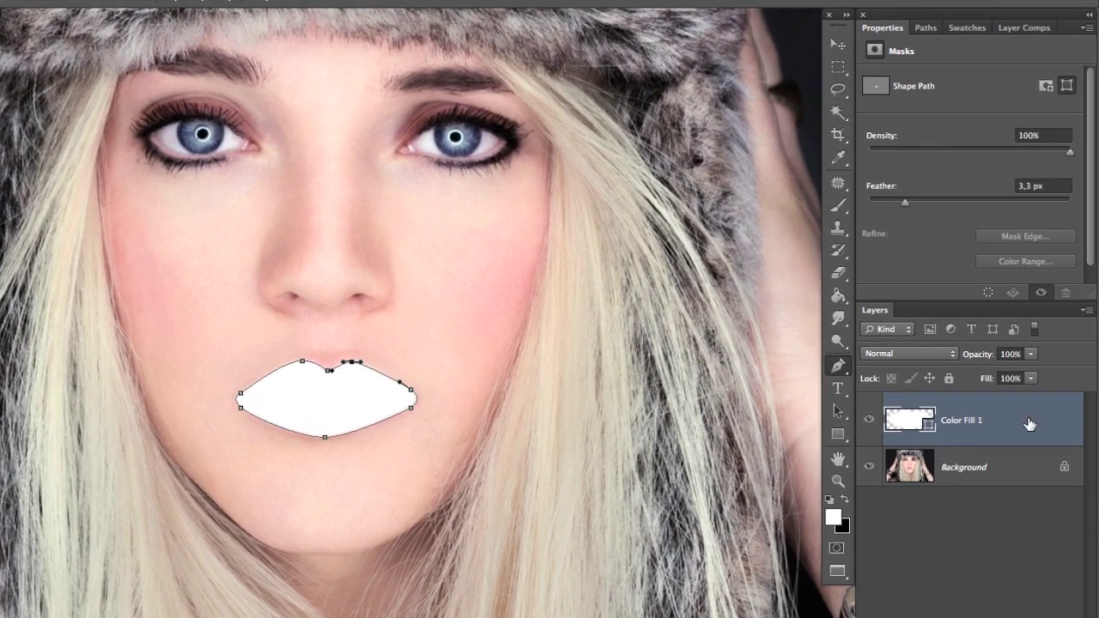
{"action": "left_click_drag", "start_coordinate": [876, 231], "coordinate": [799, 233]}
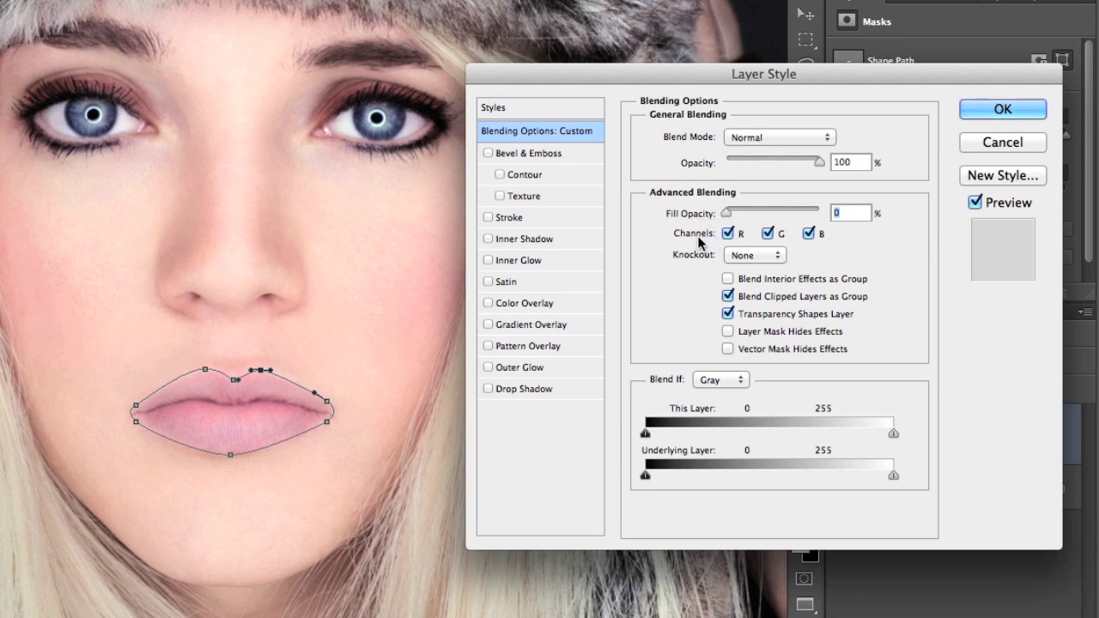
Step: Add a Color Overlay effect to the lip fill layer with the Soft Light blend mode
{"action": "left_click", "coordinate": [571, 306]}
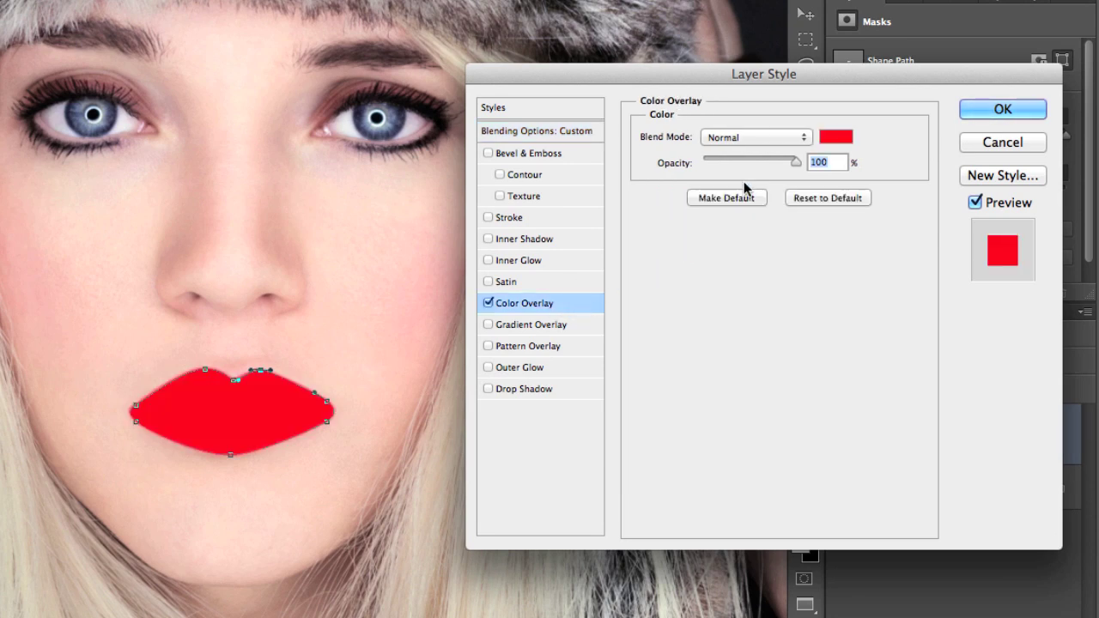
{"action": "left_click", "coordinate": [798, 140]}
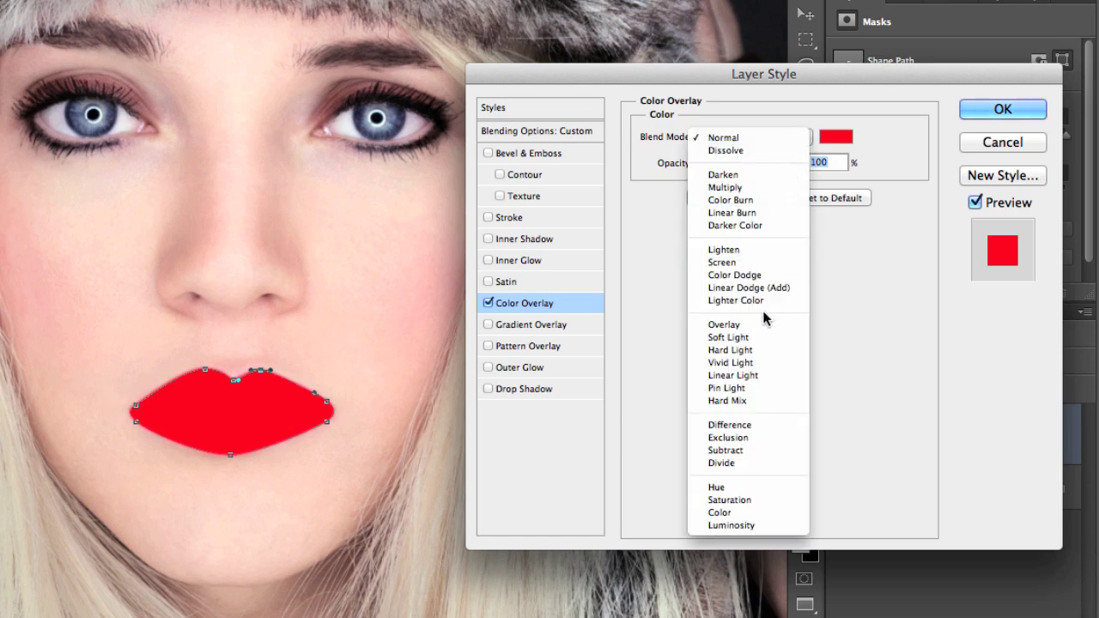
{"action": "left_click", "coordinate": [764, 337]}
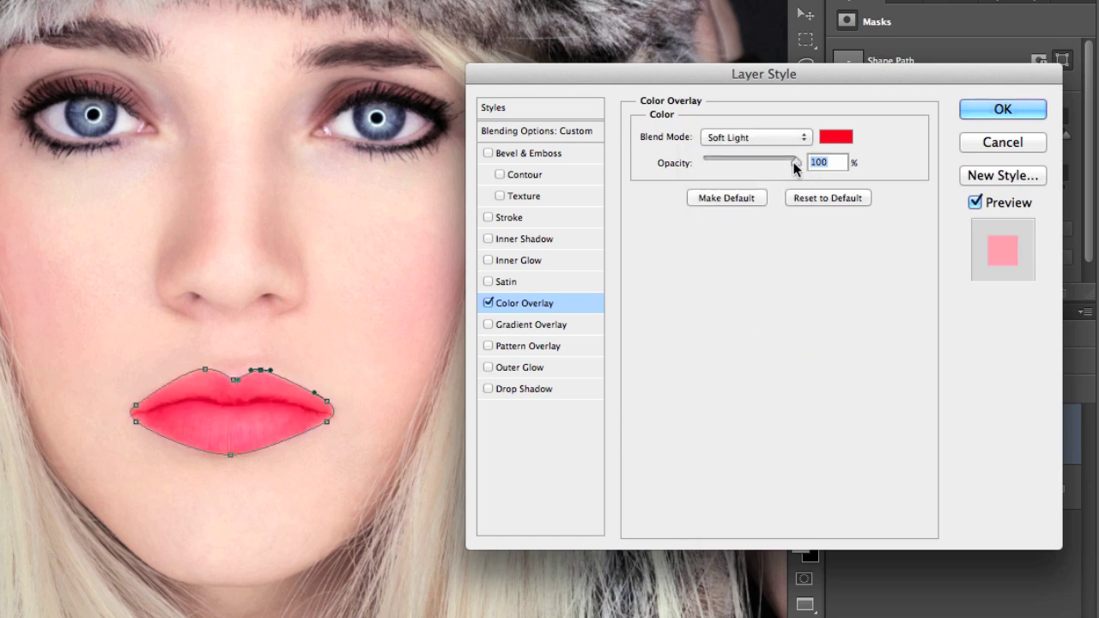
Step: Set the lip overlay colour to purple 9b5fba and apply the layer style
{"action": "left_click", "coordinate": [833, 140]}
{"action": "left_click", "coordinate": [843, 142]}
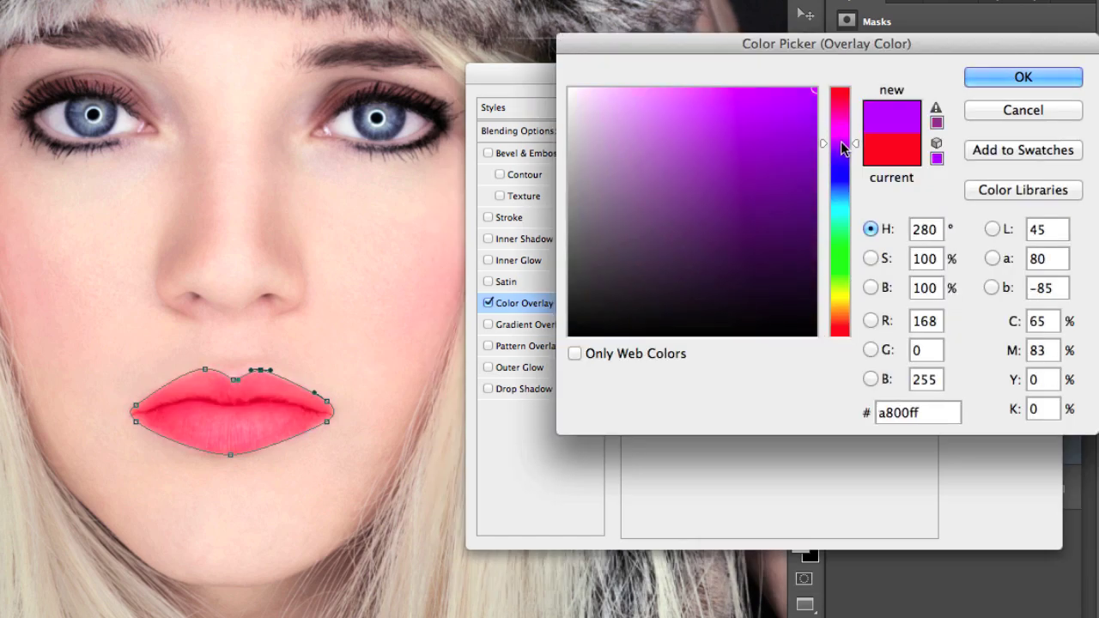
{"action": "left_click_drag", "start_coordinate": [798, 186], "coordinate": [690, 156]}
{"action": "left_click", "coordinate": [1023, 77]}
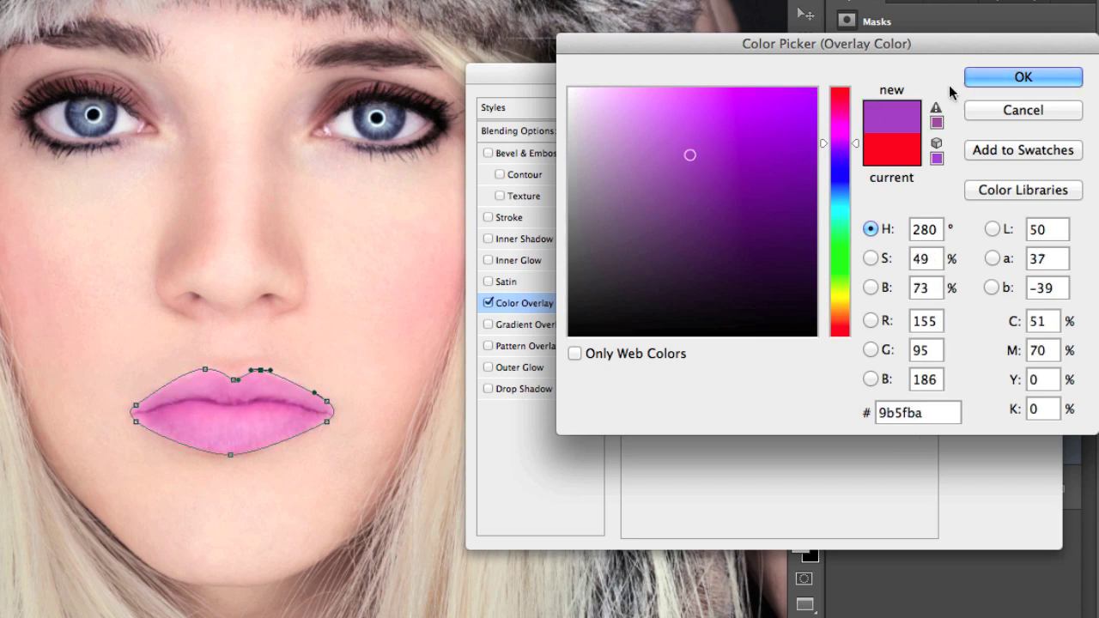
{"action": "left_click", "coordinate": [1003, 105]}
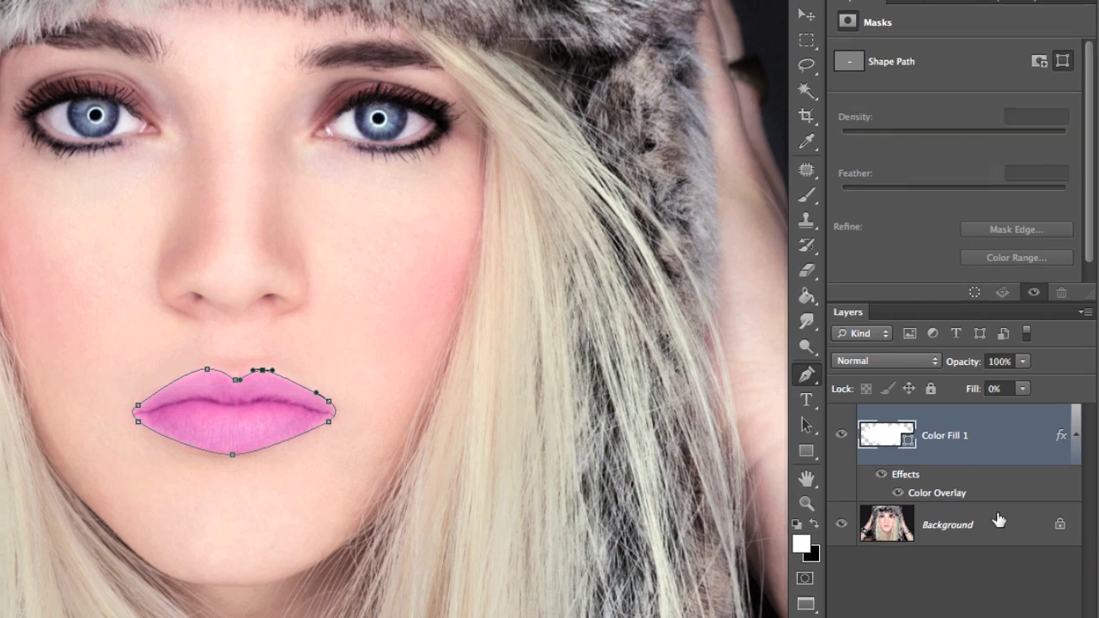
{"action": "left_click", "coordinate": [999, 522]}
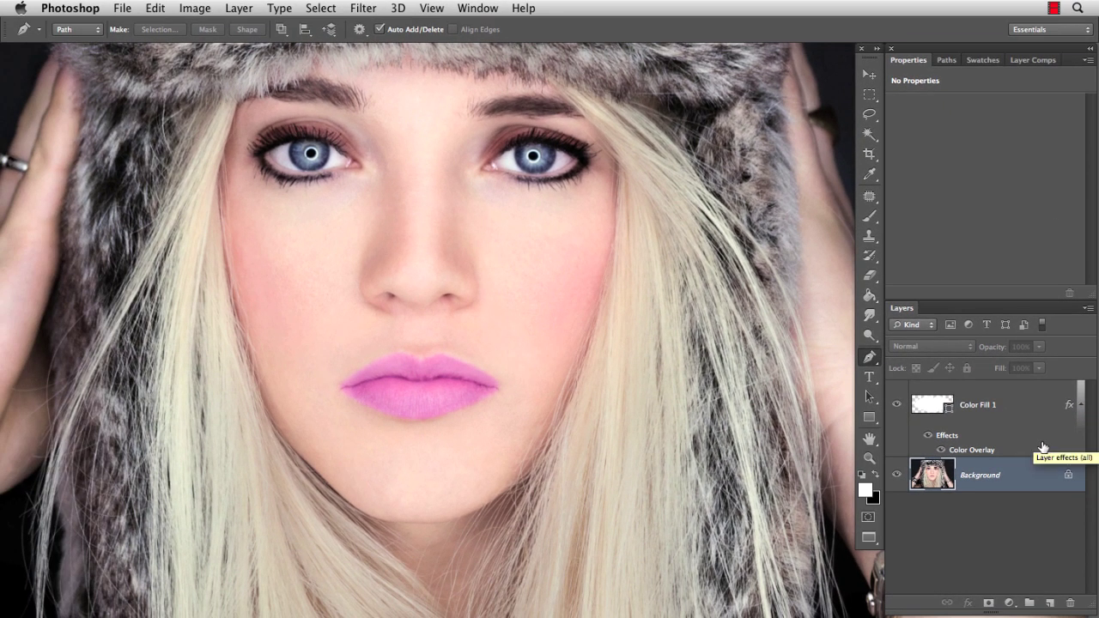
Step: Change the lip layer's Color Overlay to dark red 6a0505, lower its opacity and apply the layer style
{"action": "double_click", "coordinate": [1021, 400]}
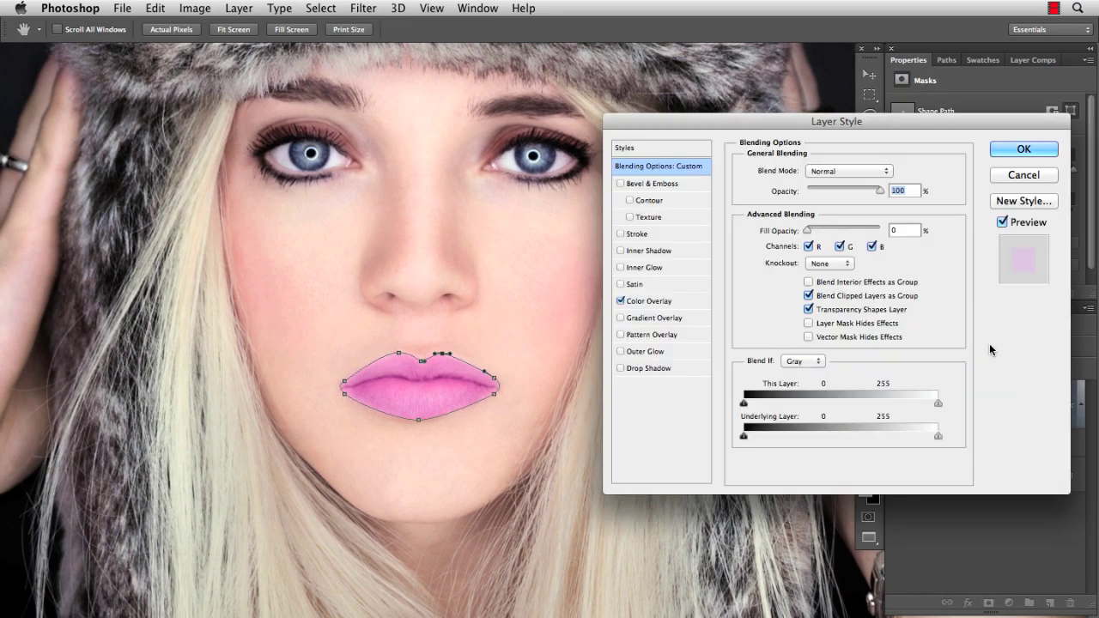
{"action": "left_click", "coordinate": [687, 301]}
{"action": "left_click", "coordinate": [893, 171]}
{"action": "left_click_drag", "start_coordinate": [895, 170], "coordinate": [896, 131]}
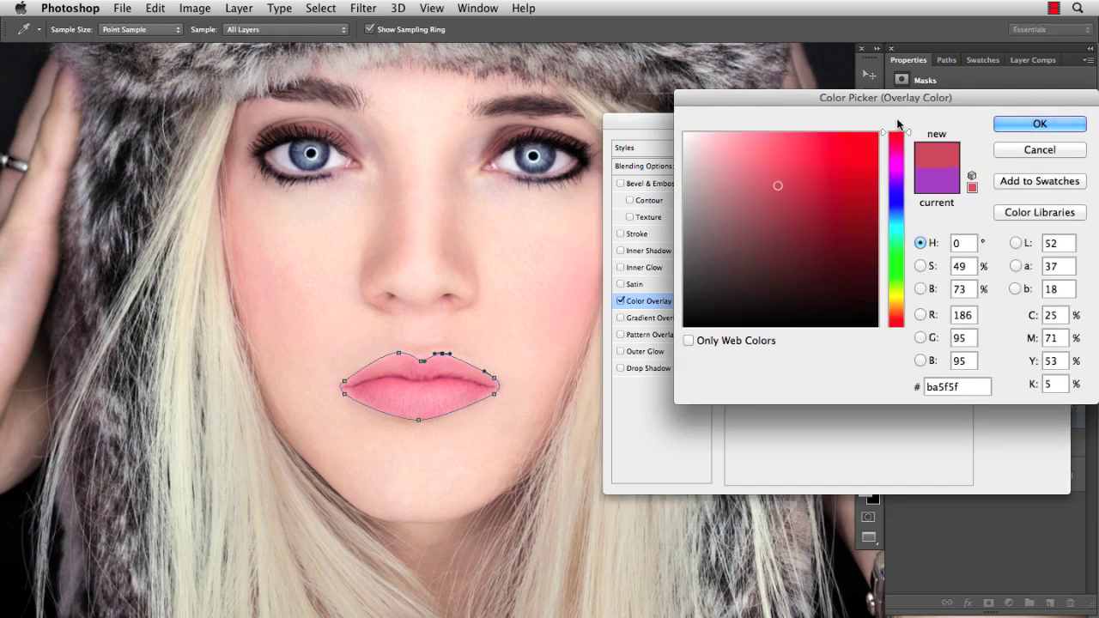
{"action": "left_click", "coordinate": [872, 241]}
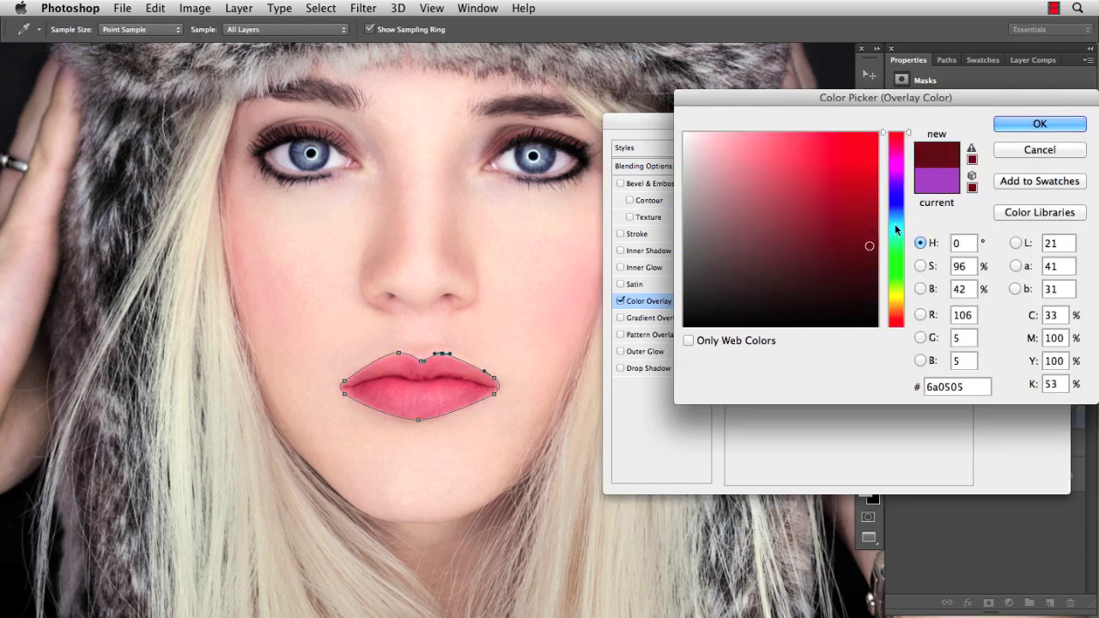
{"action": "left_click", "coordinate": [1040, 127]}
{"action": "left_click_drag", "start_coordinate": [861, 191], "coordinate": [844, 191]}
{"action": "left_click", "coordinate": [1023, 155]}
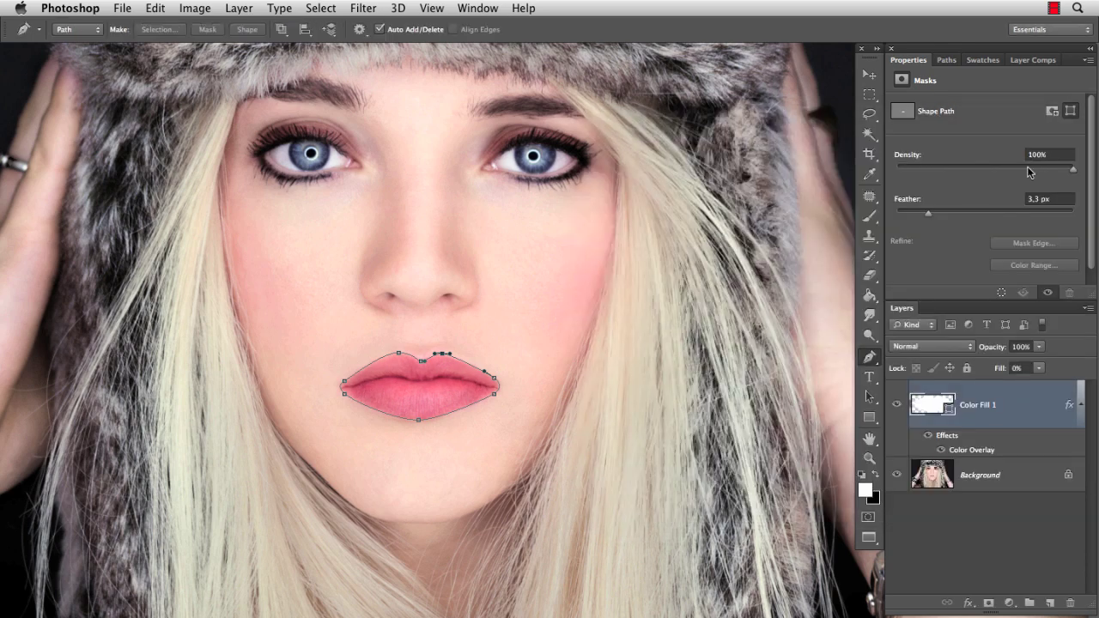
{"action": "left_click", "coordinate": [1031, 470]}
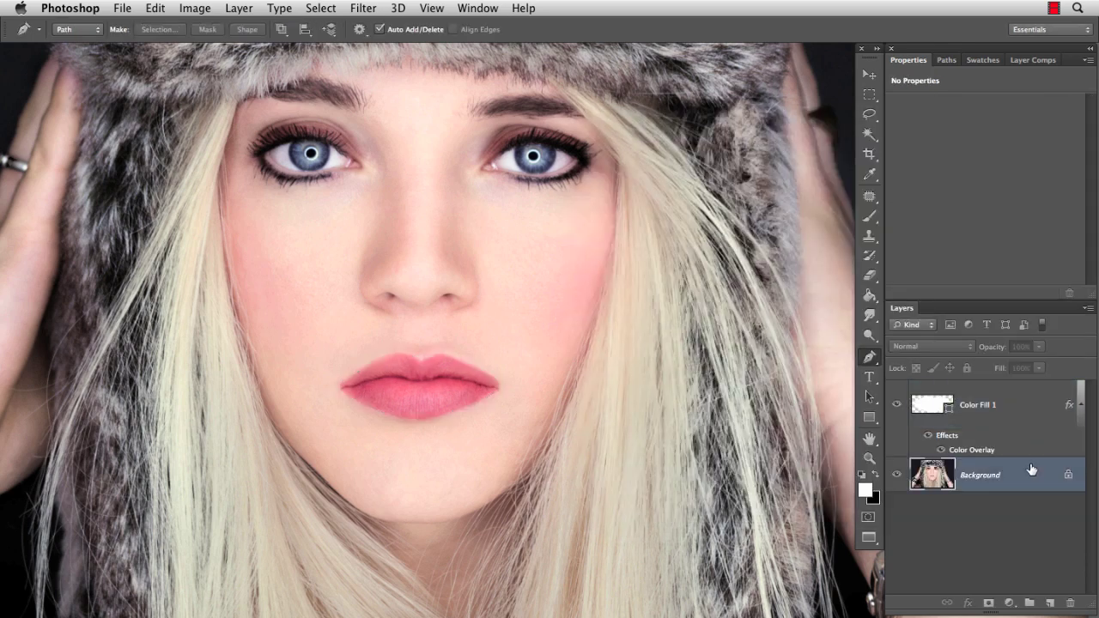
Step: Add an Inner Shadow to the lip fill layer with the Overlay blend mode
{"action": "double_click", "coordinate": [1017, 396]}
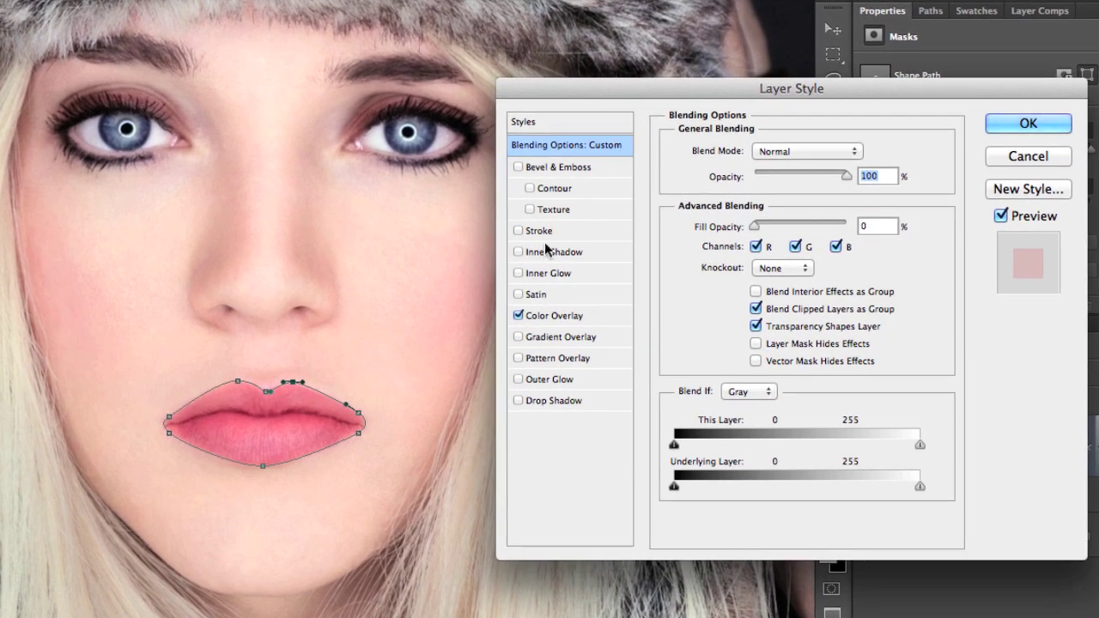
{"action": "left_click", "coordinate": [577, 254]}
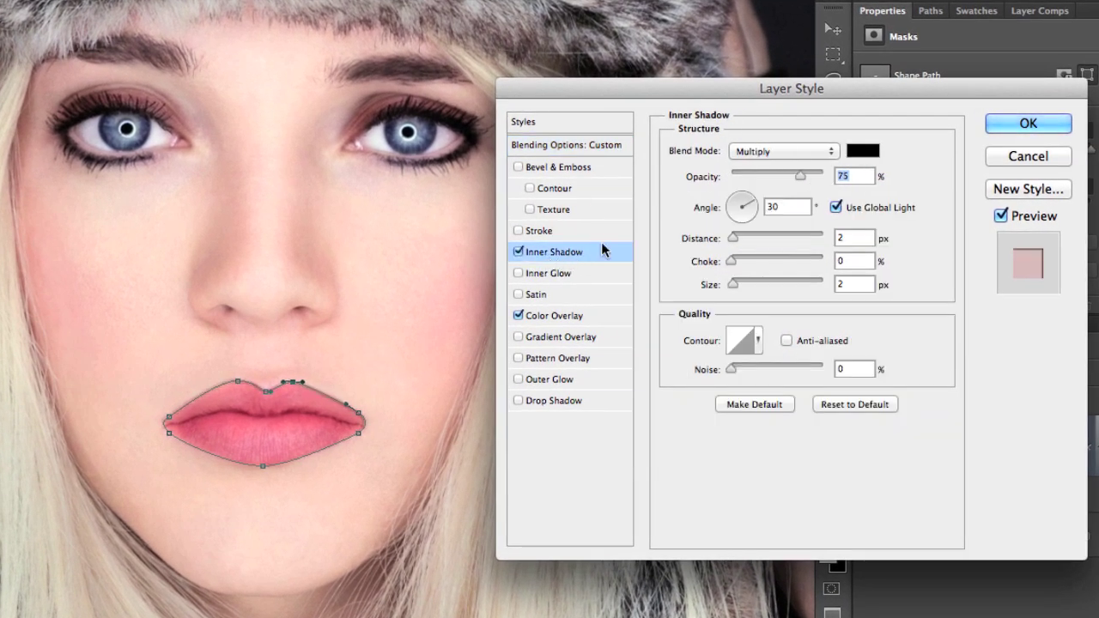
{"action": "left_click", "coordinate": [812, 151]}
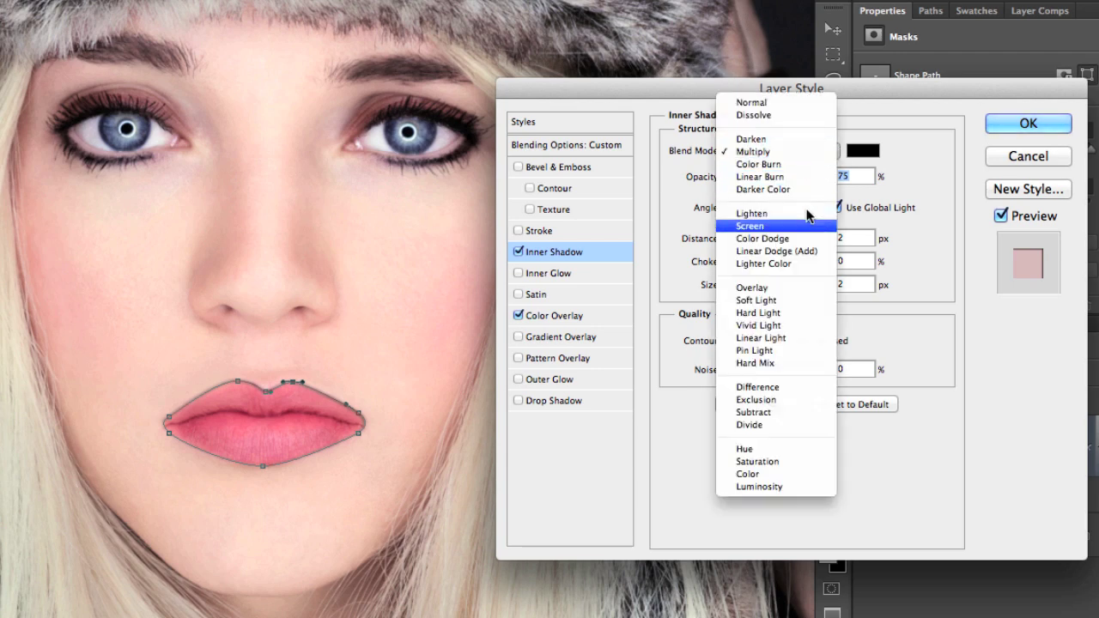
{"action": "left_click", "coordinate": [797, 291]}
Step: Turn off global light for the inner shadow and set angle 90°, distance 13 px, choke 14% and size 84 px
{"action": "left_click", "coordinate": [837, 208]}
{"action": "left_click_drag", "start_coordinate": [743, 215], "coordinate": [746, 194]}
{"action": "left_click_drag", "start_coordinate": [736, 236], "coordinate": [742, 241]}
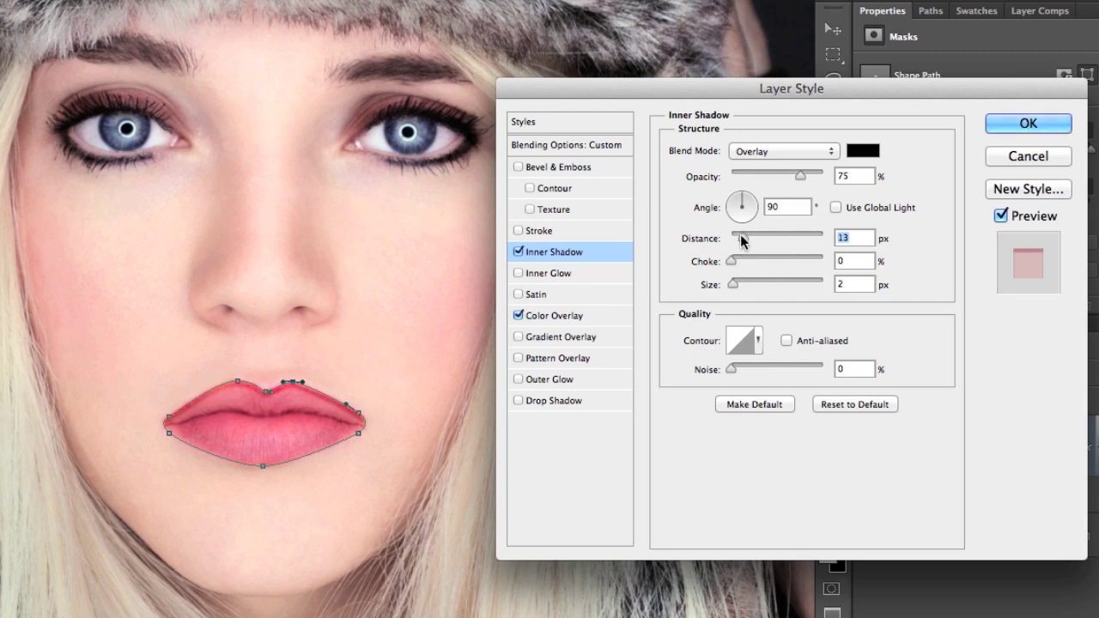
{"action": "left_click_drag", "start_coordinate": [734, 283], "coordinate": [766, 281]}
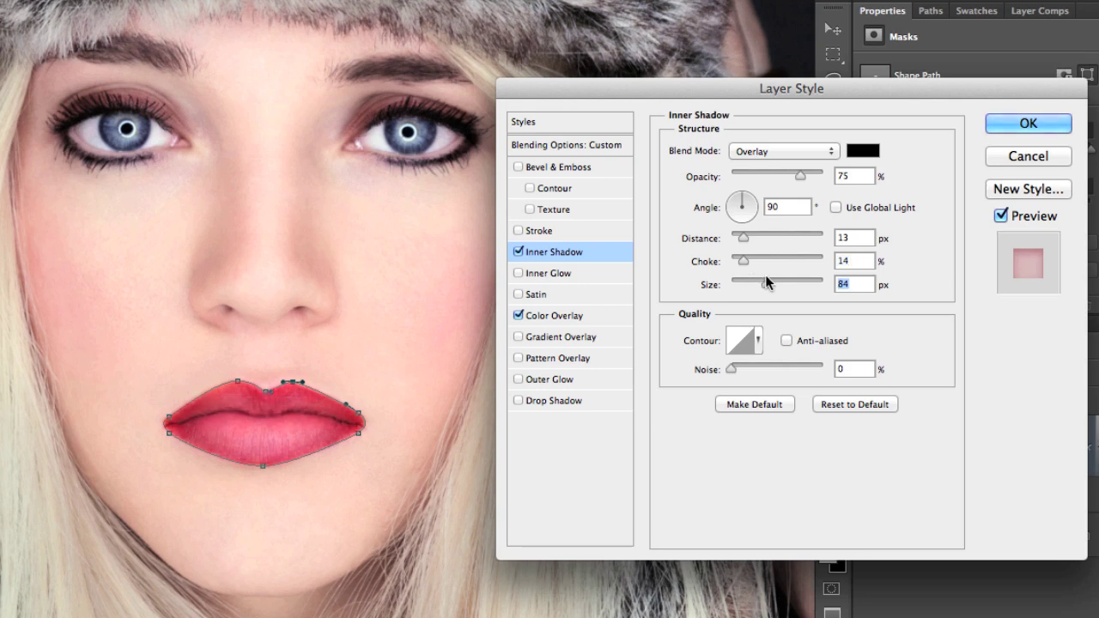
Step: Fine-tune the inner shadow's distance on the lip fill layer and apply the layer style
{"action": "left_click_drag", "start_coordinate": [743, 238], "coordinate": [739, 246]}
{"action": "left_click", "coordinate": [1017, 124]}
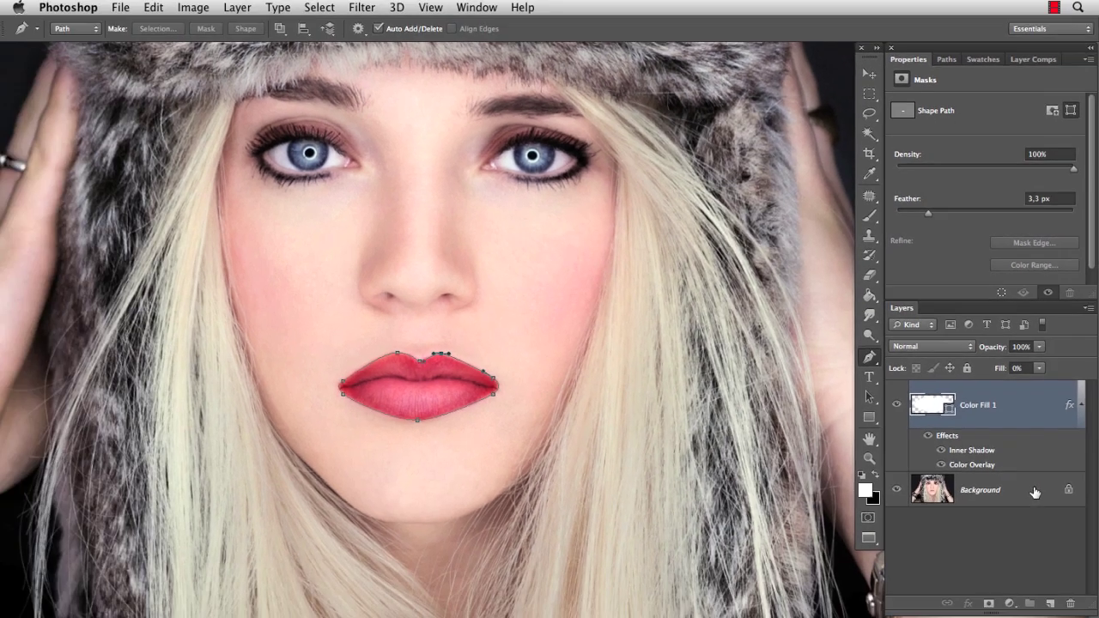
Step: Load the Color Fill 1 lip shape as a selection, add a Levels adjustment layer masked by it and place it above Color Fill 1
{"action": "left_click", "coordinate": [1039, 487]}
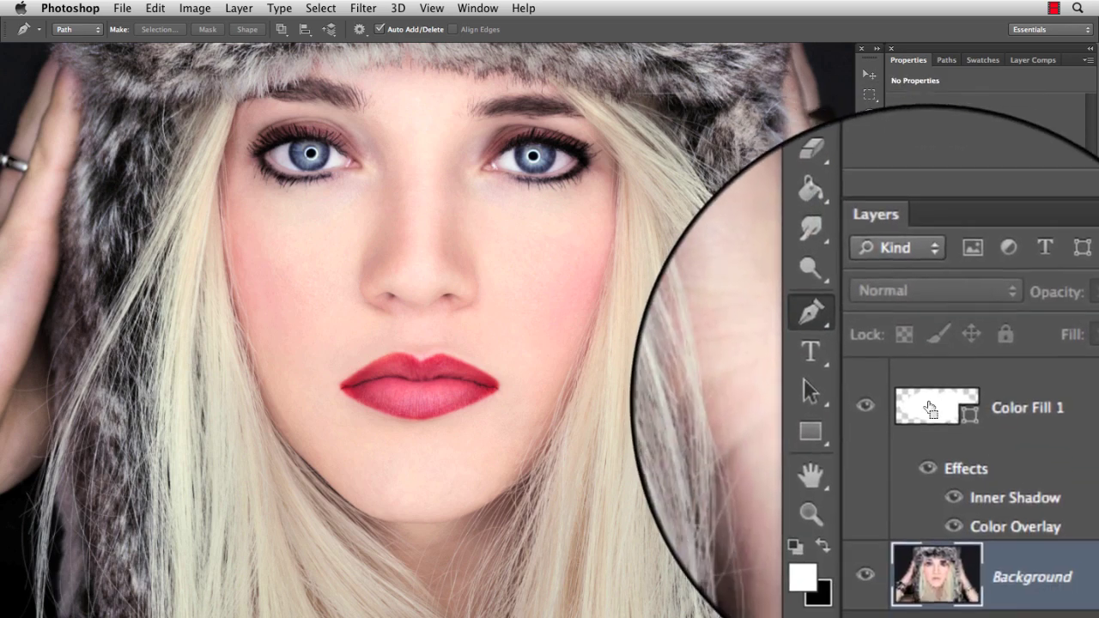
{"action": "left_click", "coordinate": [930, 409], "text": "ctrl"}
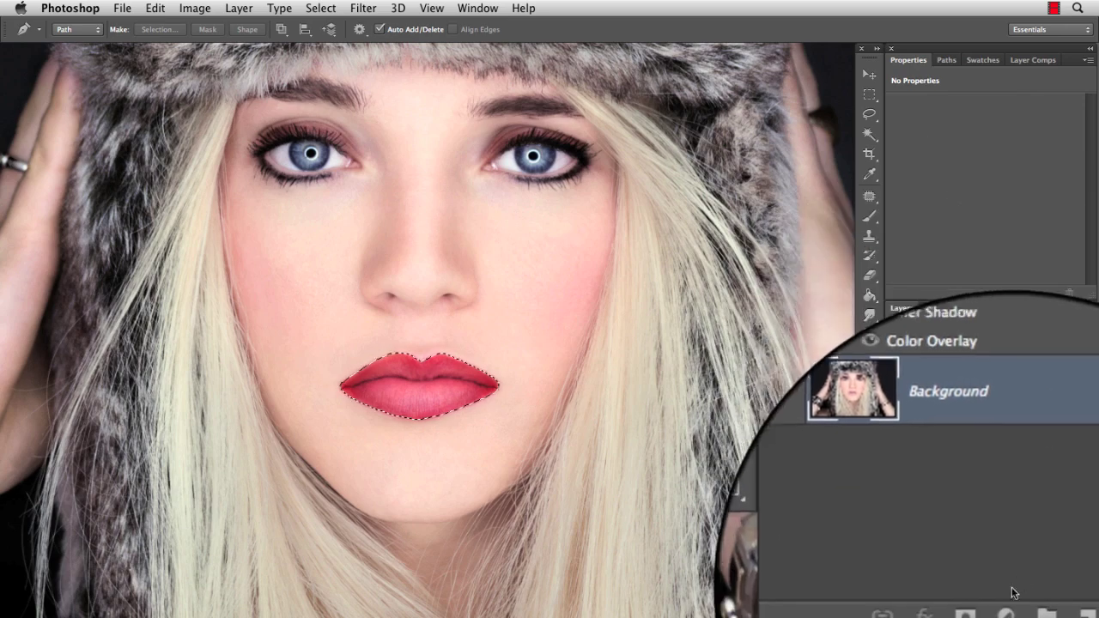
{"action": "left_click", "coordinate": [1009, 608]}
{"action": "left_click", "coordinate": [1022, 585]}
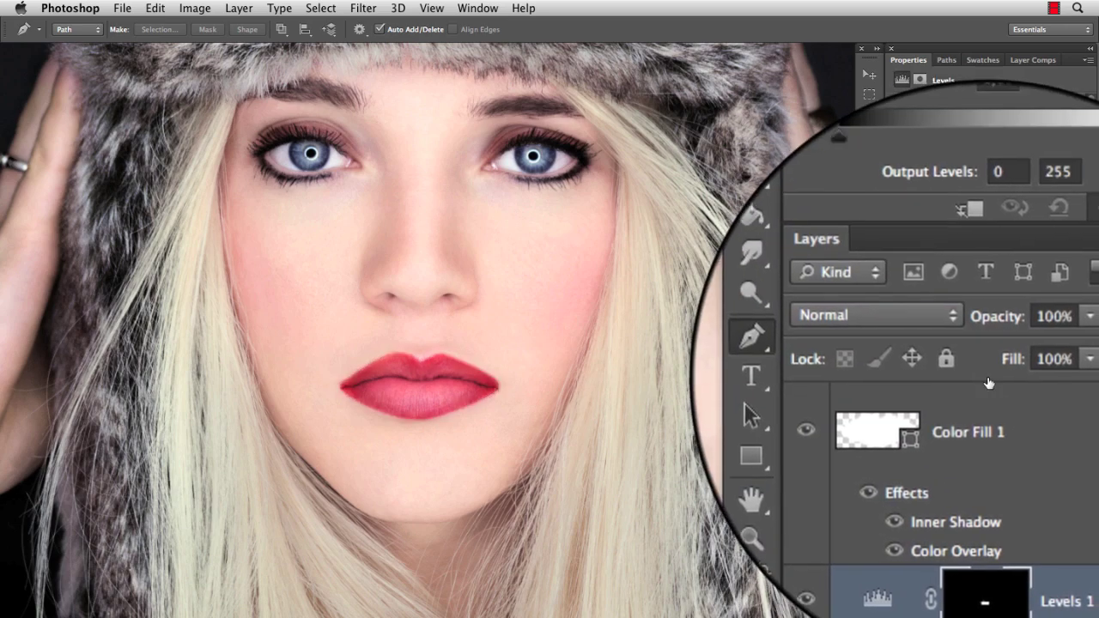
{"action": "left_click_drag", "start_coordinate": [1021, 479], "coordinate": [1012, 384]}
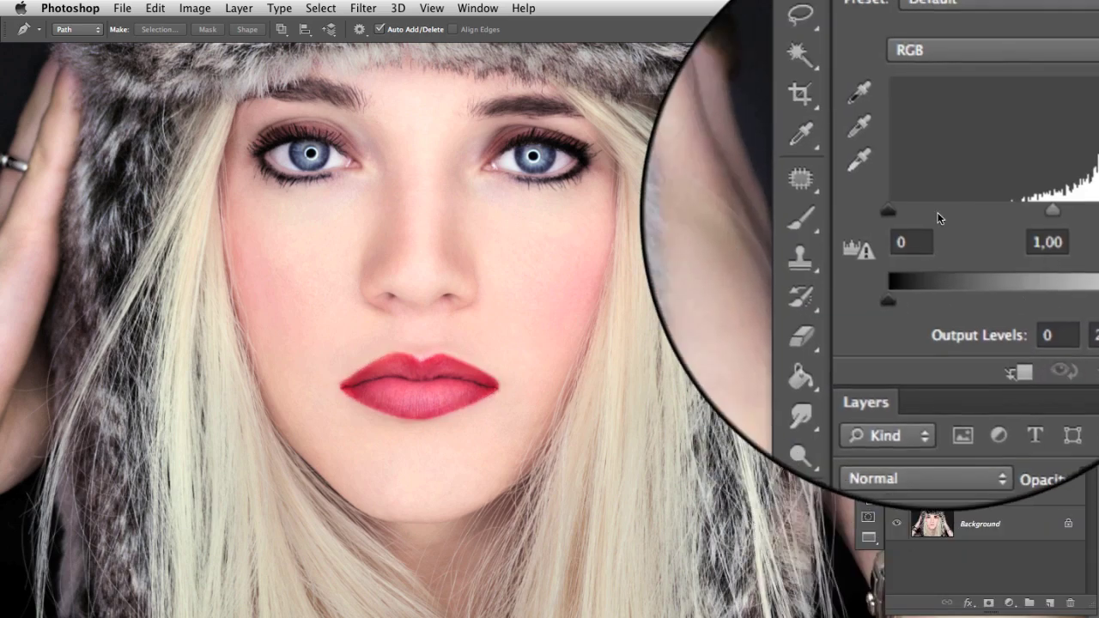
Step: Darken the lips in Levels by raising the black input to 100 and lowering the white input to boost contrast
{"action": "left_click_drag", "start_coordinate": [913, 212], "coordinate": [981, 214]}
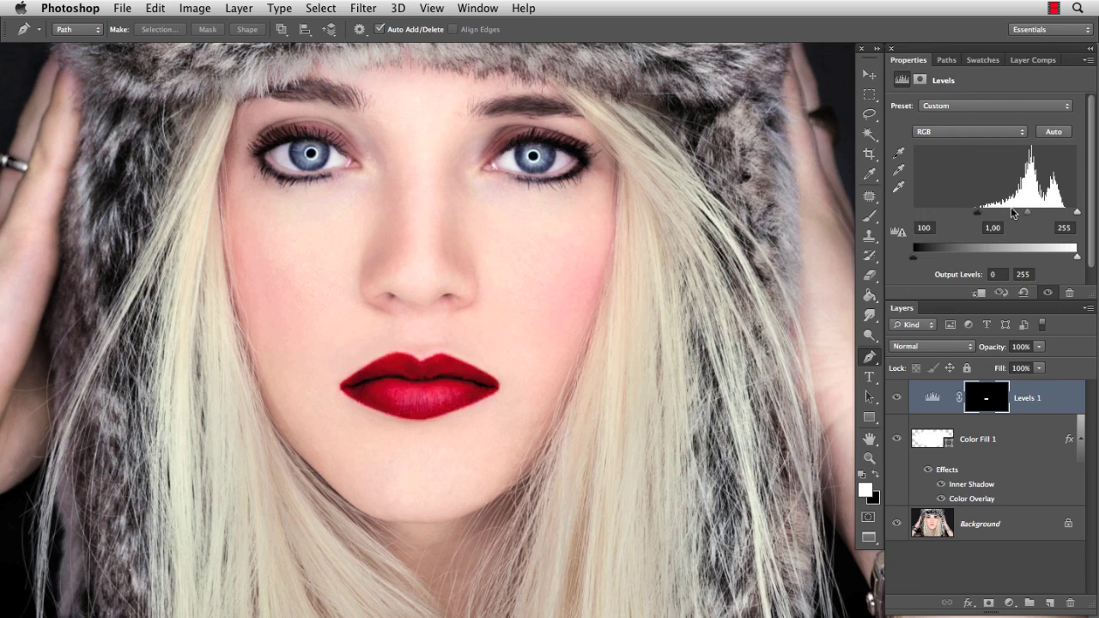
{"action": "left_click_drag", "start_coordinate": [1072, 214], "coordinate": [1029, 218]}
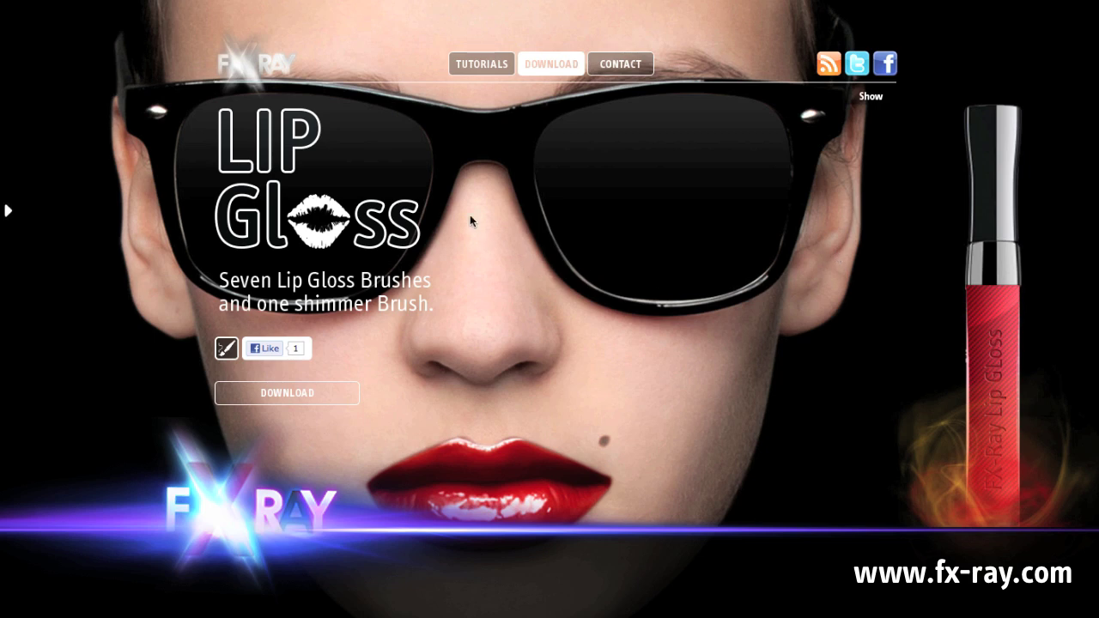
Step: Switch to the FX-Ray website and examine the previews of the seven lip gloss brushes and the shimmer brush
{"action": "left_click", "coordinate": [874, 99]}
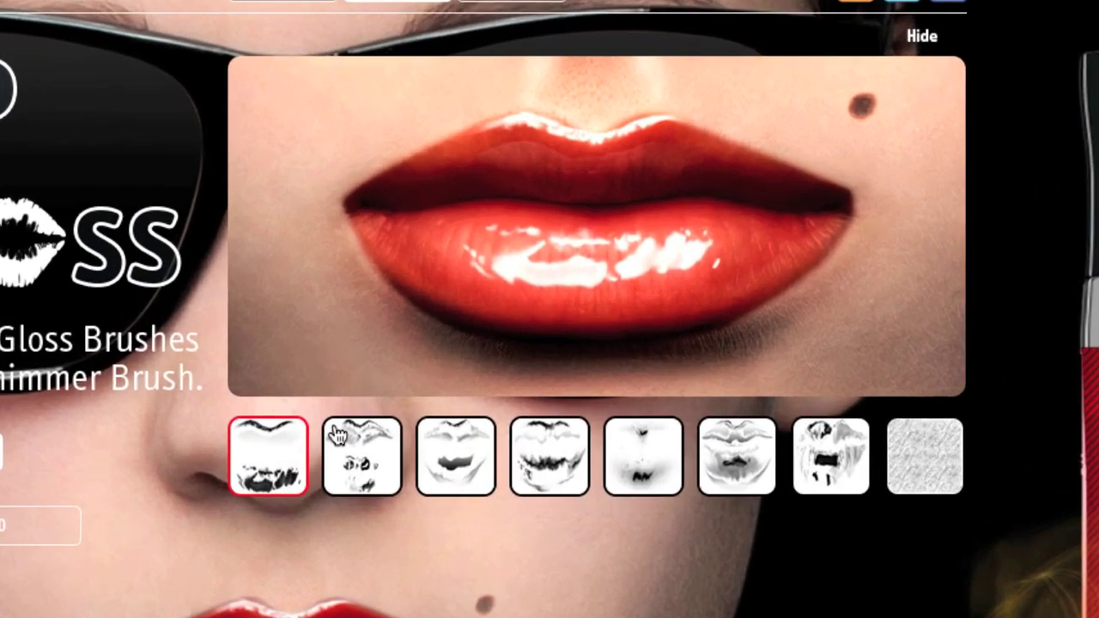
{"action": "left_click", "coordinate": [336, 436]}
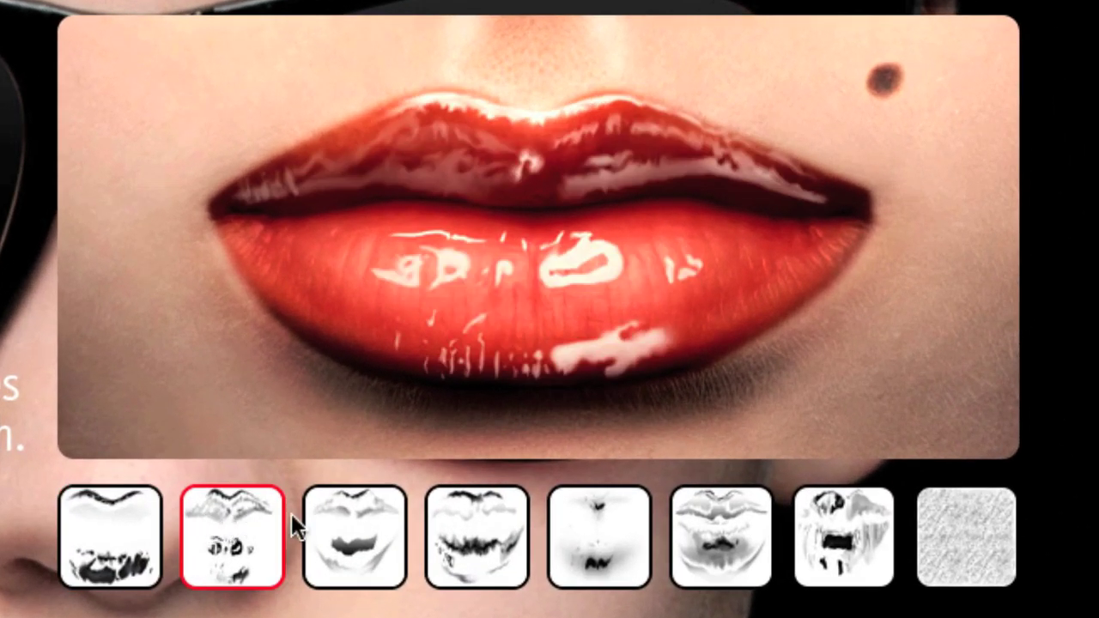
{"action": "left_click", "coordinate": [467, 446]}
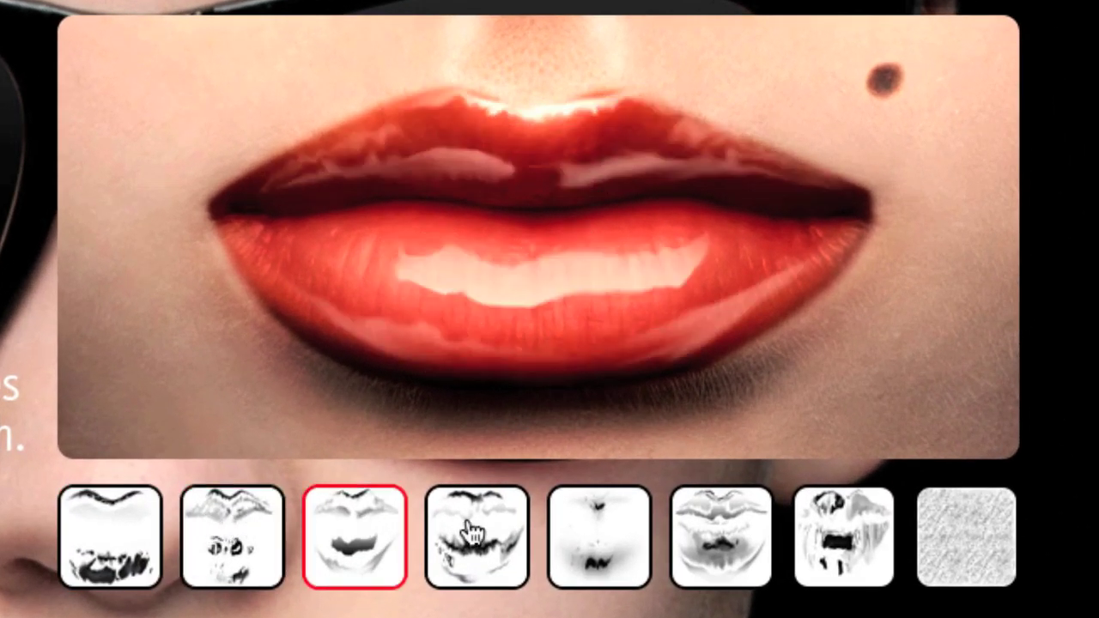
{"action": "left_click", "coordinate": [471, 532]}
{"action": "left_click", "coordinate": [593, 537]}
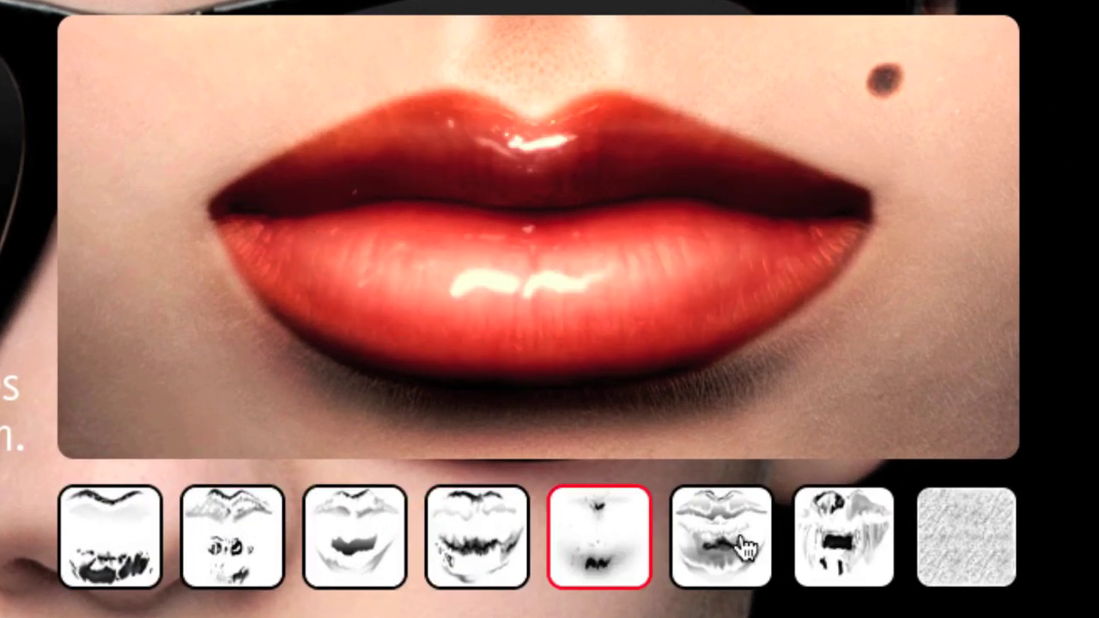
{"action": "left_click", "coordinate": [736, 545]}
{"action": "left_click", "coordinate": [859, 548]}
{"action": "left_click", "coordinate": [949, 542]}
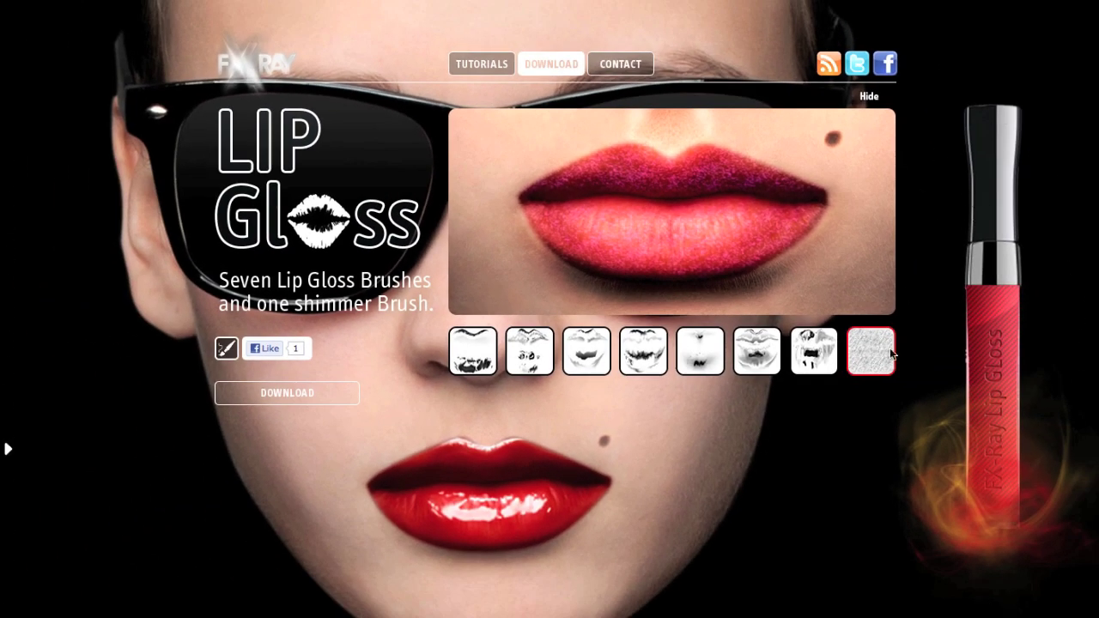
Step: Download the Lip Gloss brush set and switch back to Photoshop
{"action": "left_click", "coordinate": [279, 401]}
{"action": "left_click", "coordinate": [708, 442]}
{"action": "key", "text": "ctrl+Left"}
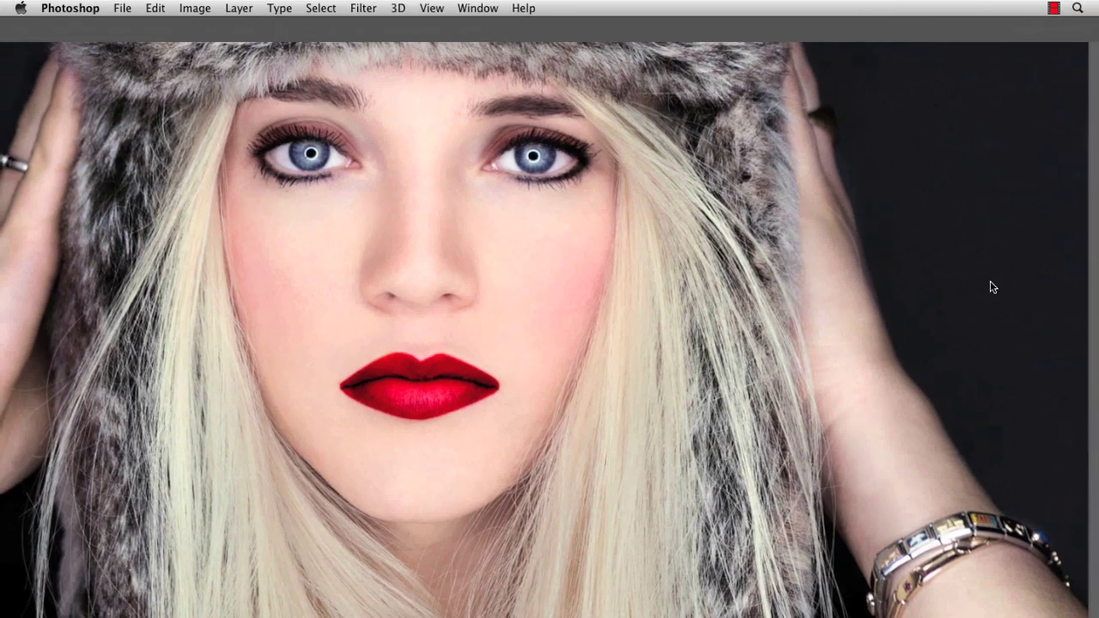
Step: Group the Levels and Color Fill 1 layers and rename the group Basic
{"action": "left_click", "coordinate": [1019, 449], "text": "shift"}
{"action": "key", "text": "ctrl+g"}
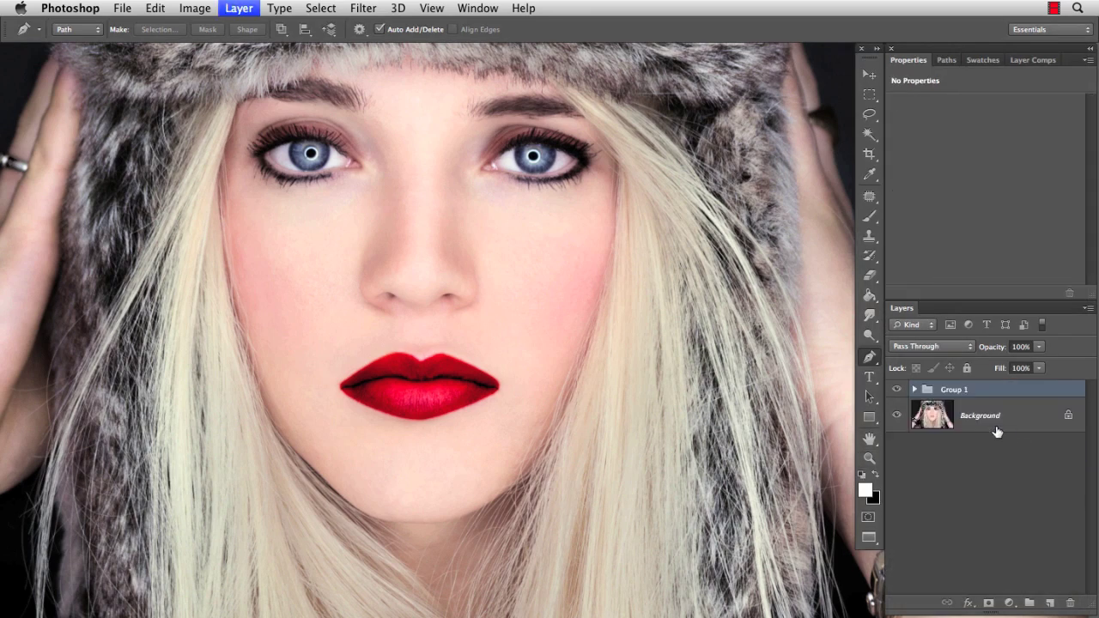
{"action": "double_click", "coordinate": [956, 390]}
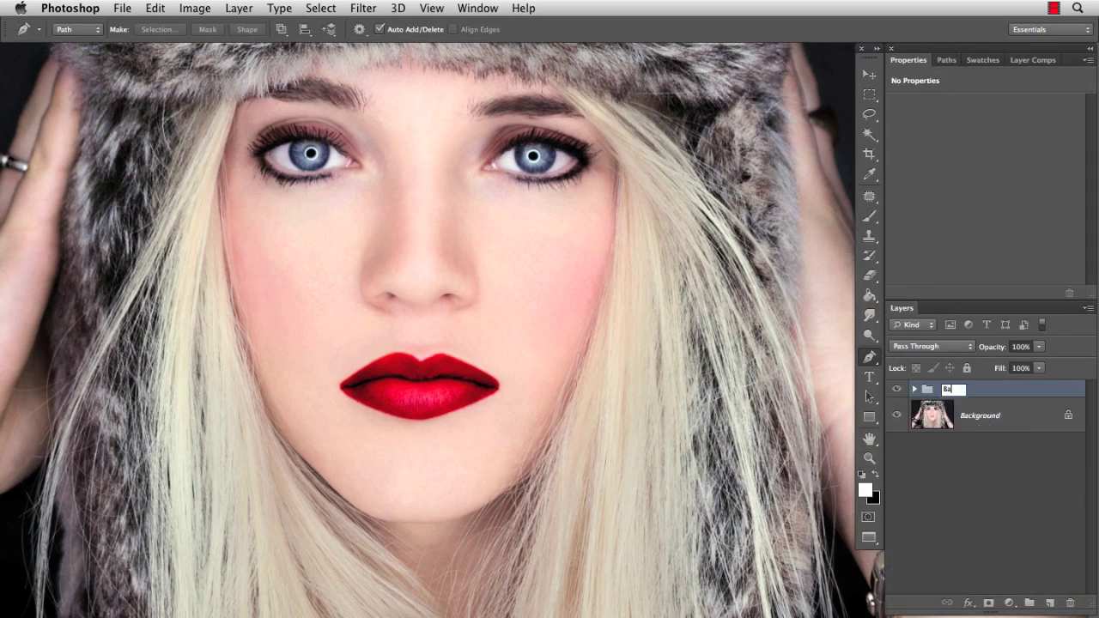
{"action": "key", "text": "Return"}
Step: Create a new group named Gloss above Basic and add an empty layer inside it
{"action": "left_click", "coordinate": [1030, 603]}
{"action": "double_click", "coordinate": [954, 390]}
{"action": "type", "text": "Gloss"}
{"action": "key", "text": "Return"}
{"action": "left_click", "coordinate": [1049, 602]}
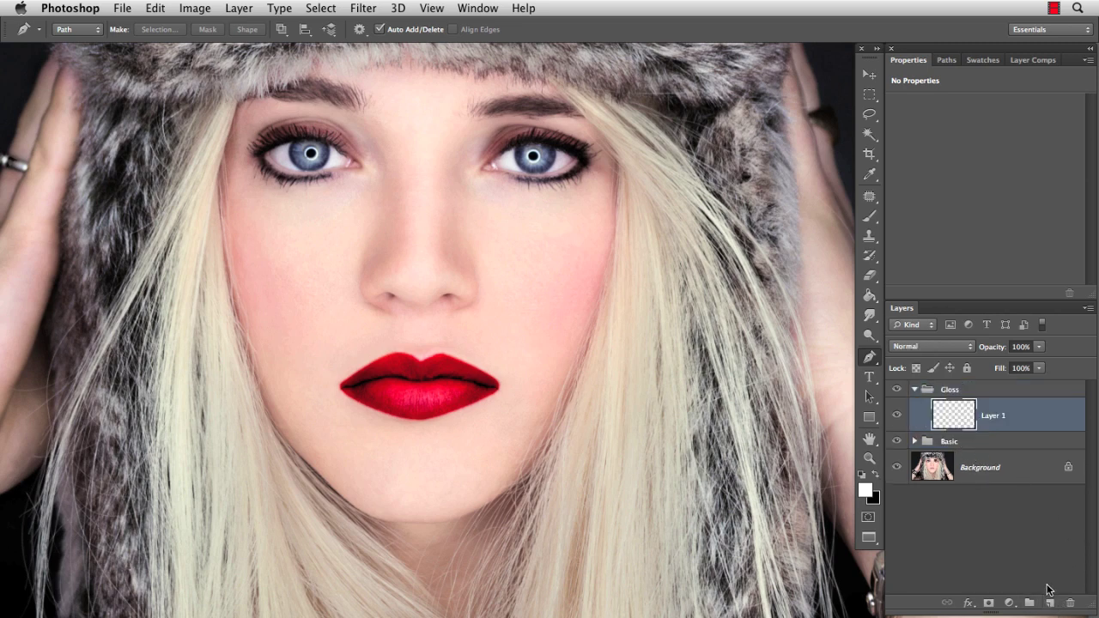
Step: Load the downloaded lip gloss brushes for the Brush tool and choose the 290 px gloss brush
{"action": "key", "text": "b"}
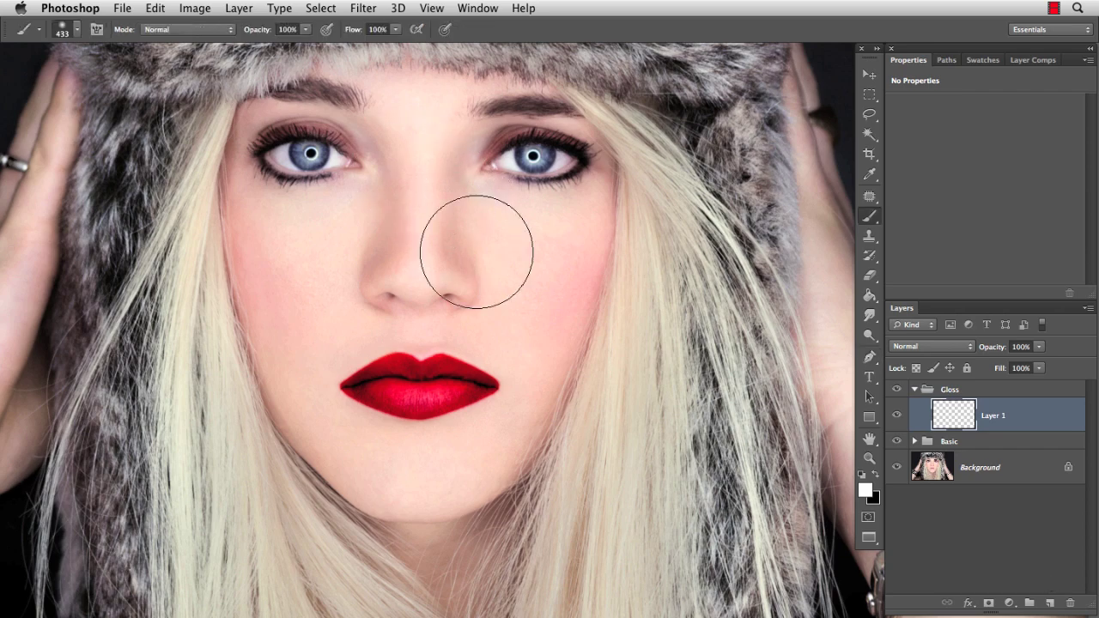
{"action": "left_click_drag", "start_coordinate": [412, 383], "coordinate": [538, 367]}
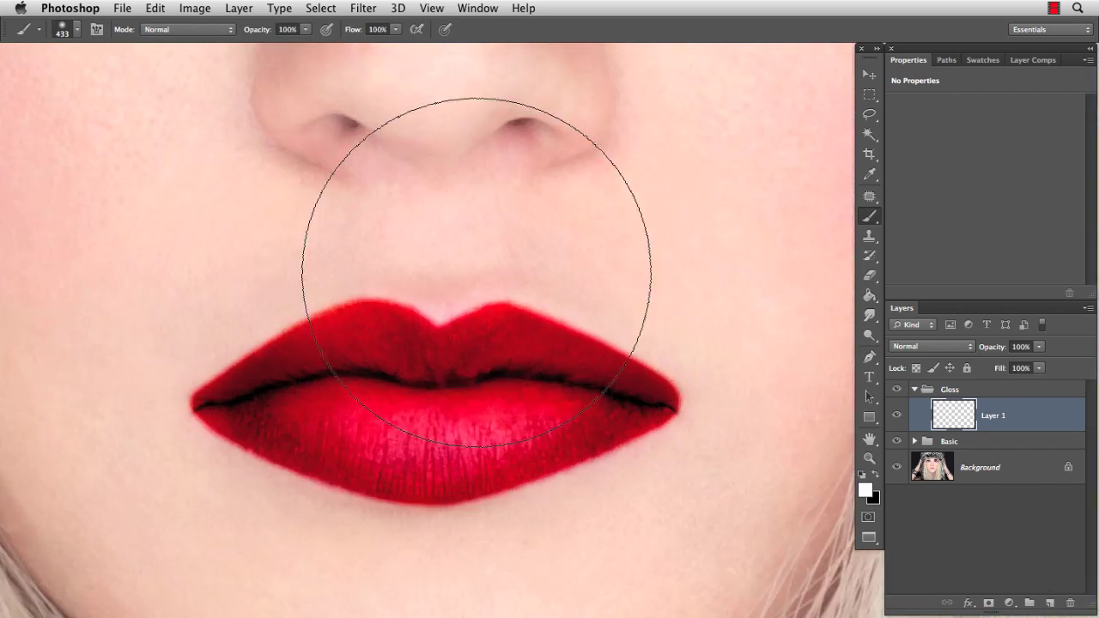
{"action": "right_click", "coordinate": [481, 261]}
{"action": "left_click", "coordinate": [745, 283]}
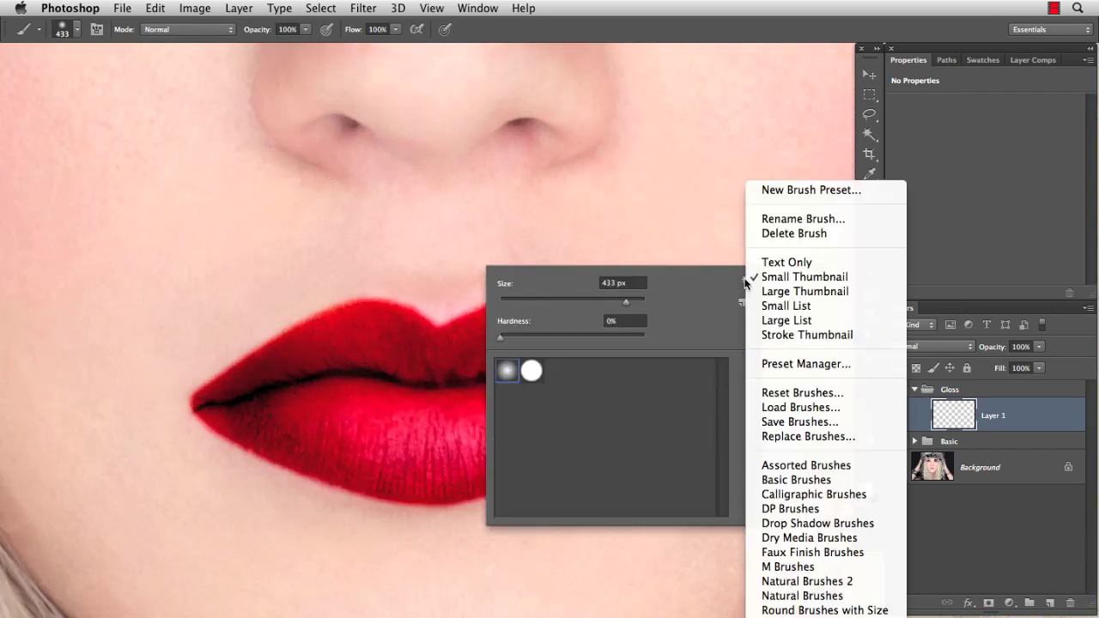
{"action": "left_click", "coordinate": [820, 407]}
{"action": "double_click", "coordinate": [482, 249]}
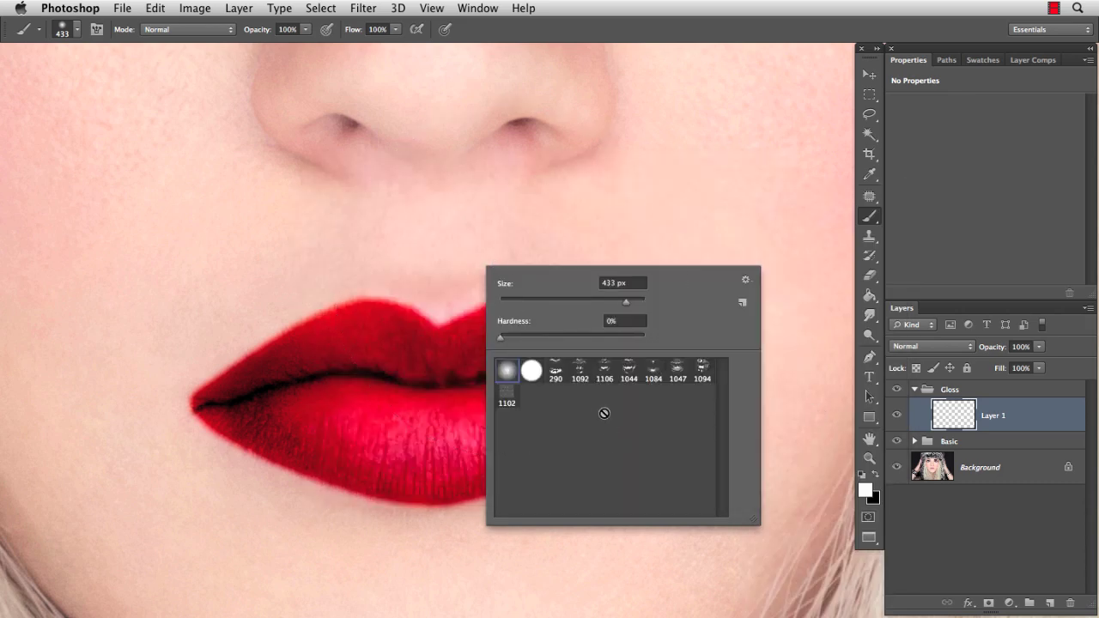
{"action": "left_click", "coordinate": [556, 374]}
{"action": "key", "text": "Return"}
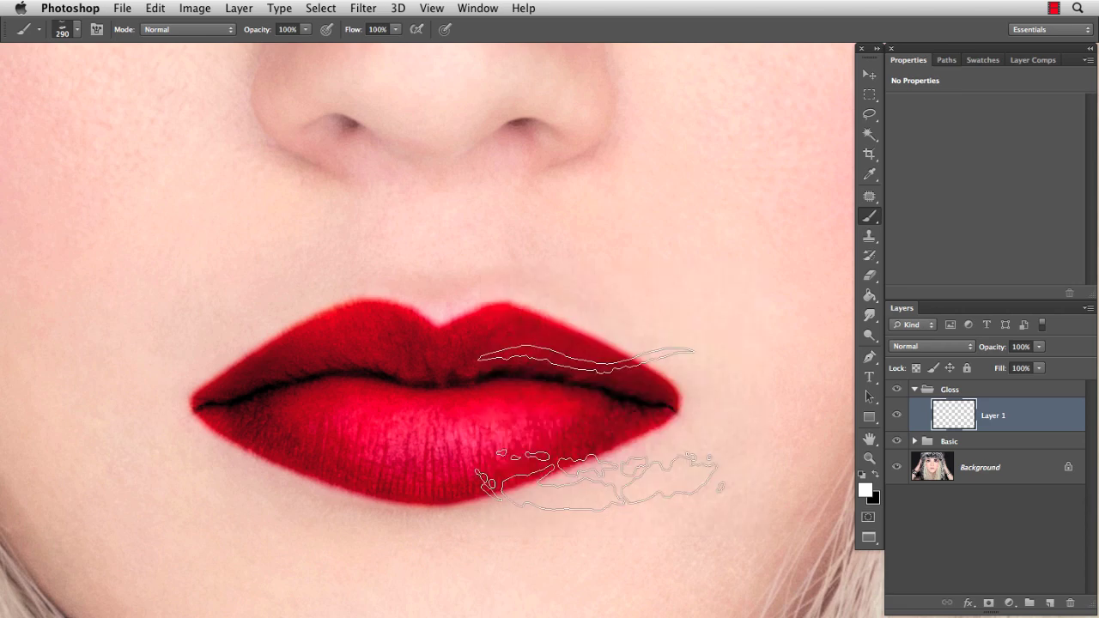
Step: Enlarge the gloss brush to 300 px and stamp white highlights onto the lips on Layer 1
{"action": "left_click_drag", "start_coordinate": [441, 391], "coordinate": [447, 378]}
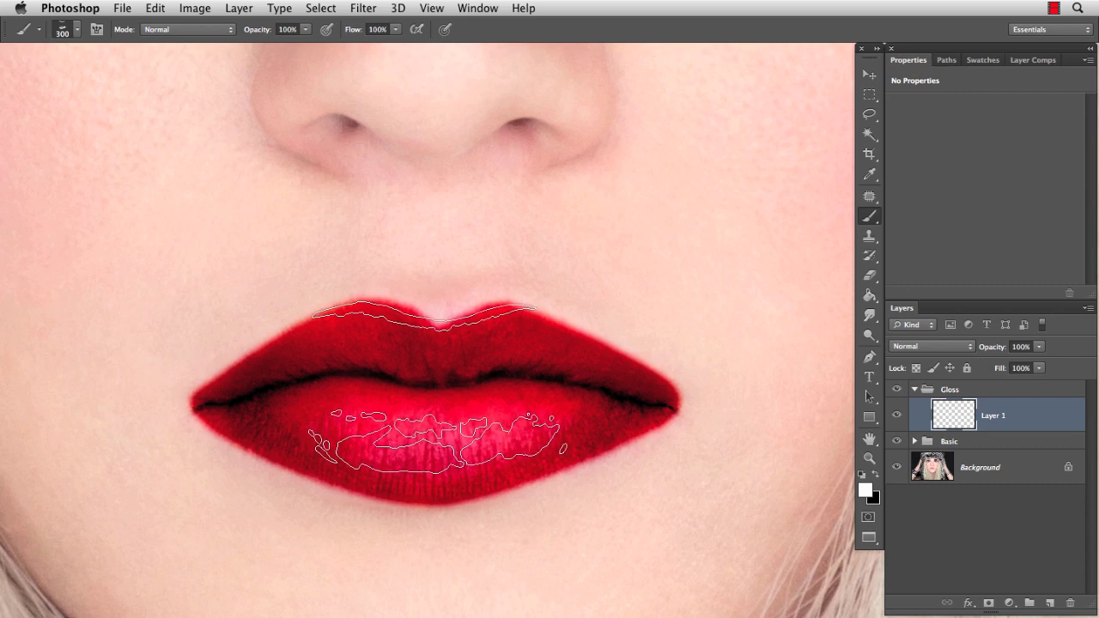
{"action": "left_click", "coordinate": [447, 378]}
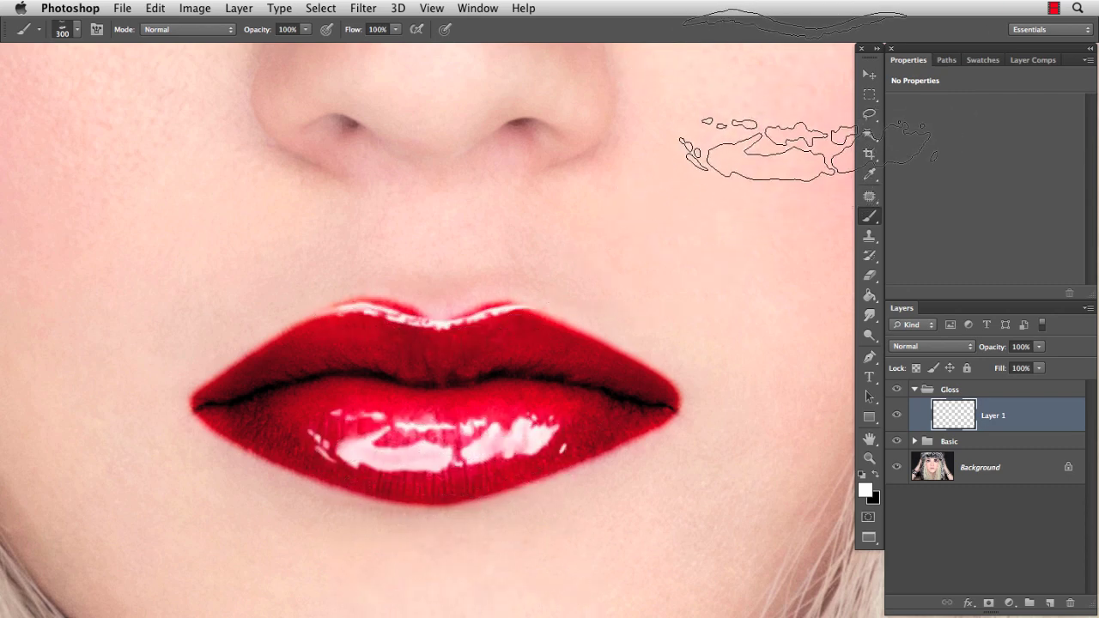
Step: Select the upper lip's gloss highlight with a rectangular marquee and warp it to follow the lip's upper contour
{"action": "left_click", "coordinate": [869, 95]}
{"action": "left_click_drag", "start_coordinate": [259, 249], "coordinate": [583, 390]}
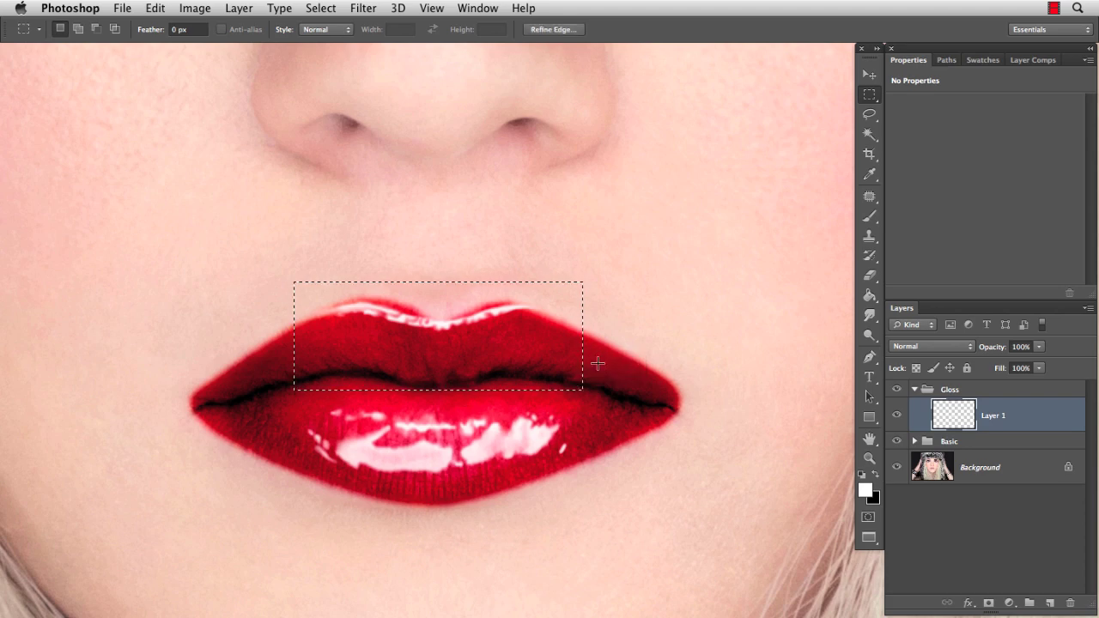
{"action": "key", "text": "super+t"}
{"action": "left_click", "coordinate": [721, 28]}
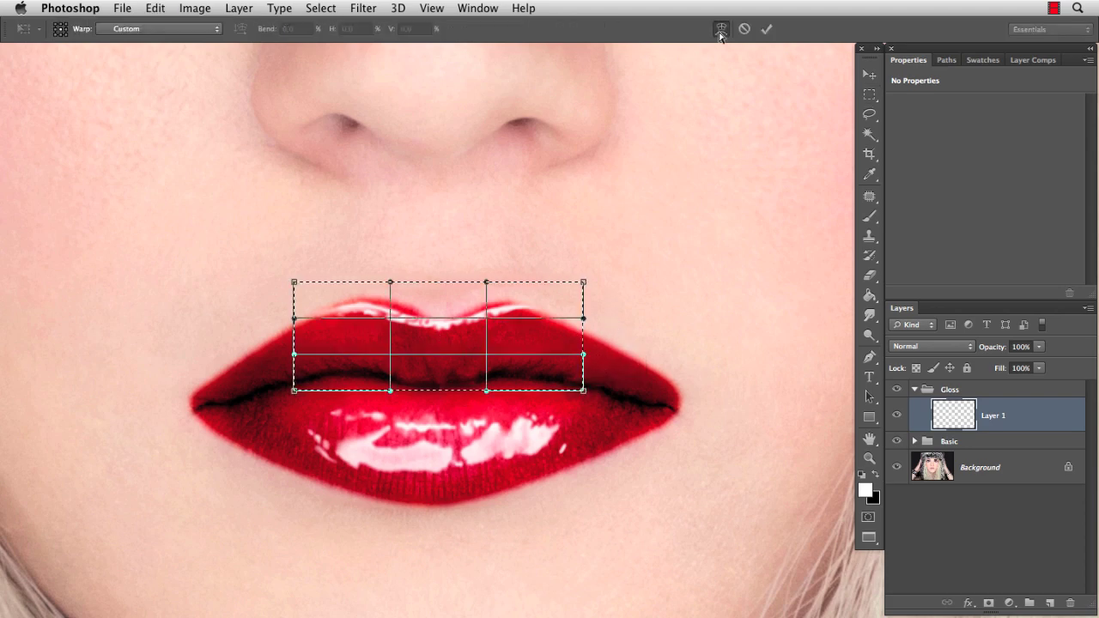
{"action": "left_click_drag", "start_coordinate": [371, 325], "coordinate": [370, 291]}
{"action": "left_click_drag", "start_coordinate": [556, 295], "coordinate": [550, 296]}
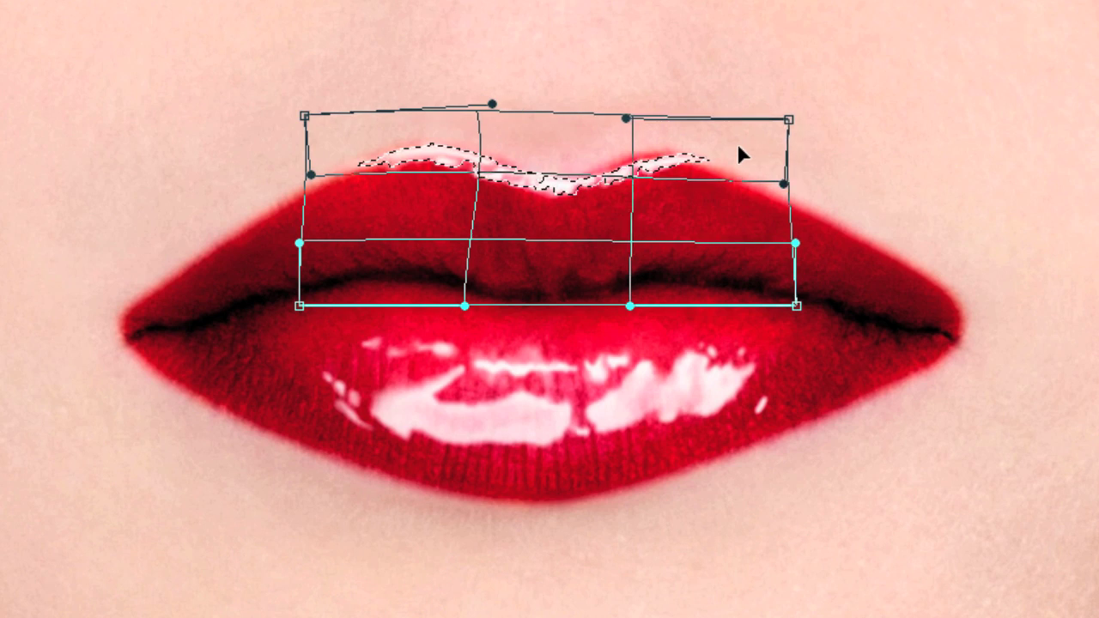
{"action": "left_click_drag", "start_coordinate": [740, 153], "coordinate": [653, 170]}
{"action": "left_click_drag", "start_coordinate": [449, 164], "coordinate": [454, 159]}
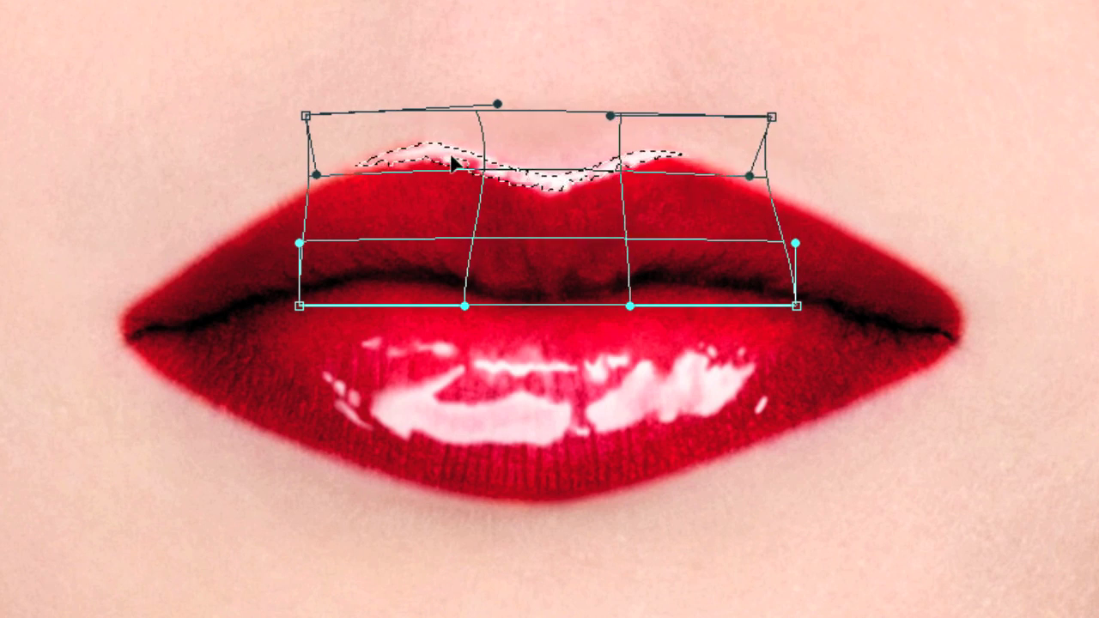
{"action": "left_click_drag", "start_coordinate": [797, 305], "coordinate": [765, 324]}
{"action": "mouse_move", "coordinate": [750, 178]}
{"action": "left_mouse_down"}
{"action": "mouse_move", "coordinate": [738, 195]}
{"action": "mouse_move", "coordinate": [745, 181]}
{"action": "left_mouse_up"}
{"action": "key", "text": "Return"}
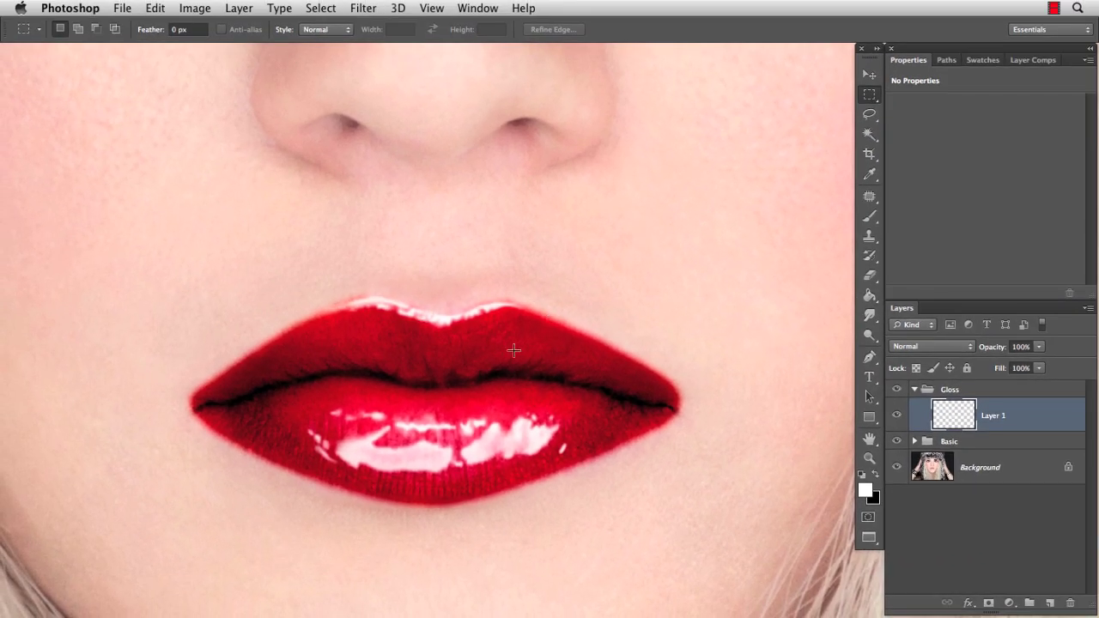
Step: Select the lower lip's gloss highlight, nudge it upward and deselect it
{"action": "left_click", "coordinate": [500, 360], "text": "alt+super"}
{"action": "left_click_drag", "start_coordinate": [560, 450], "coordinate": [352, 381]}
{"action": "key", "text": "super+Up"}
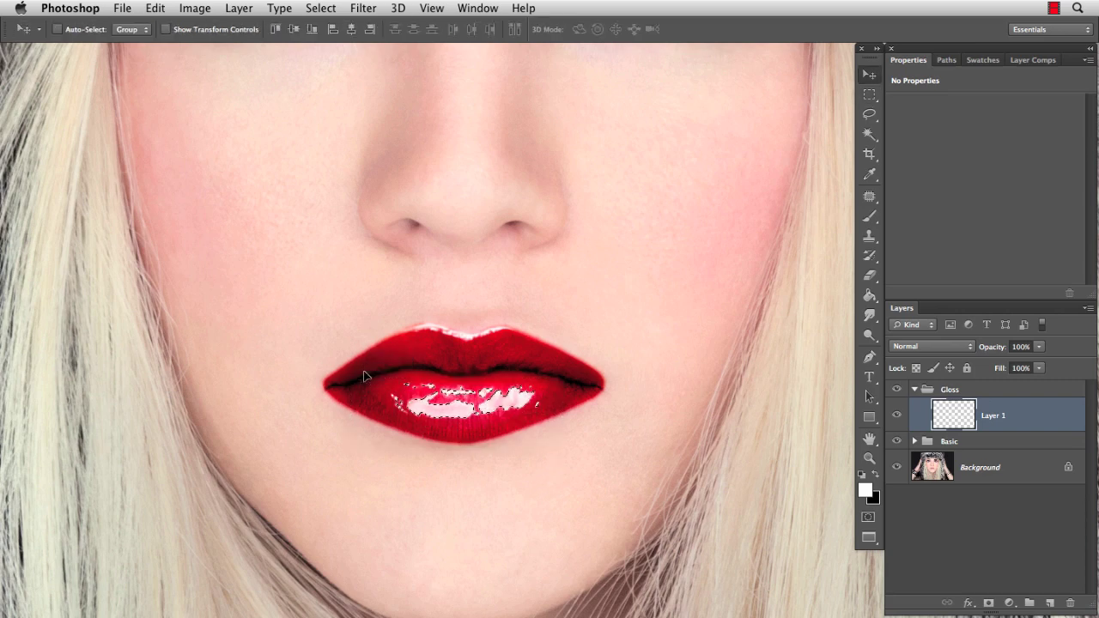
{"action": "key", "text": "super+d"}
{"action": "left_click", "coordinate": [548, 289], "text": "alt+super"}
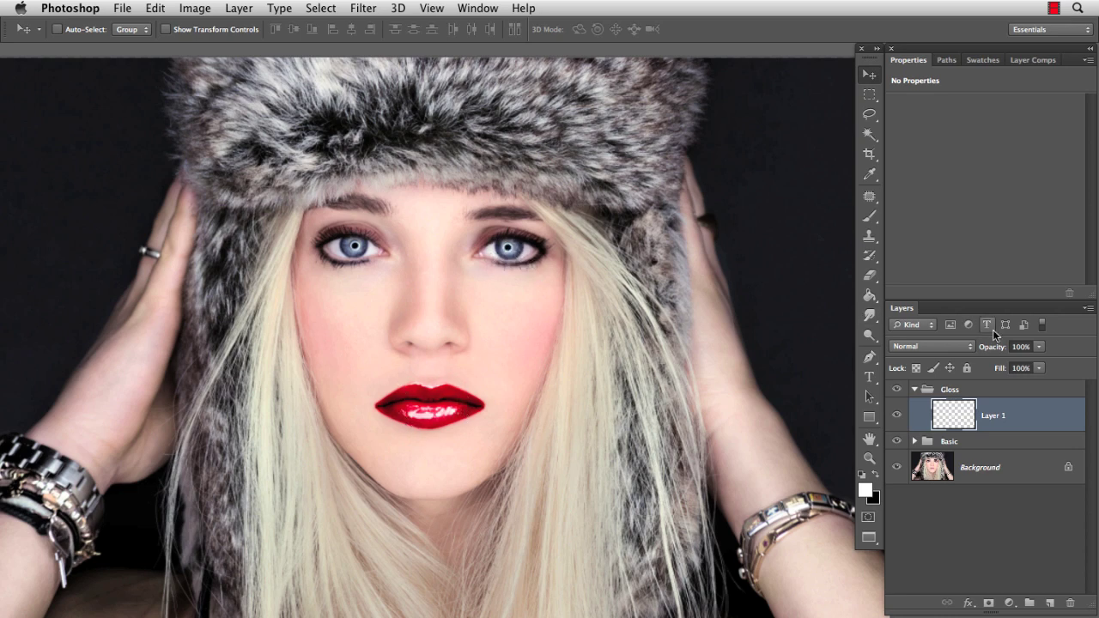
Step: Add a Color Overlay to the gloss on Layer 1, using an off-white sampled from the ring's highlight at 100% opacity
{"action": "double_click", "coordinate": [1030, 421]}
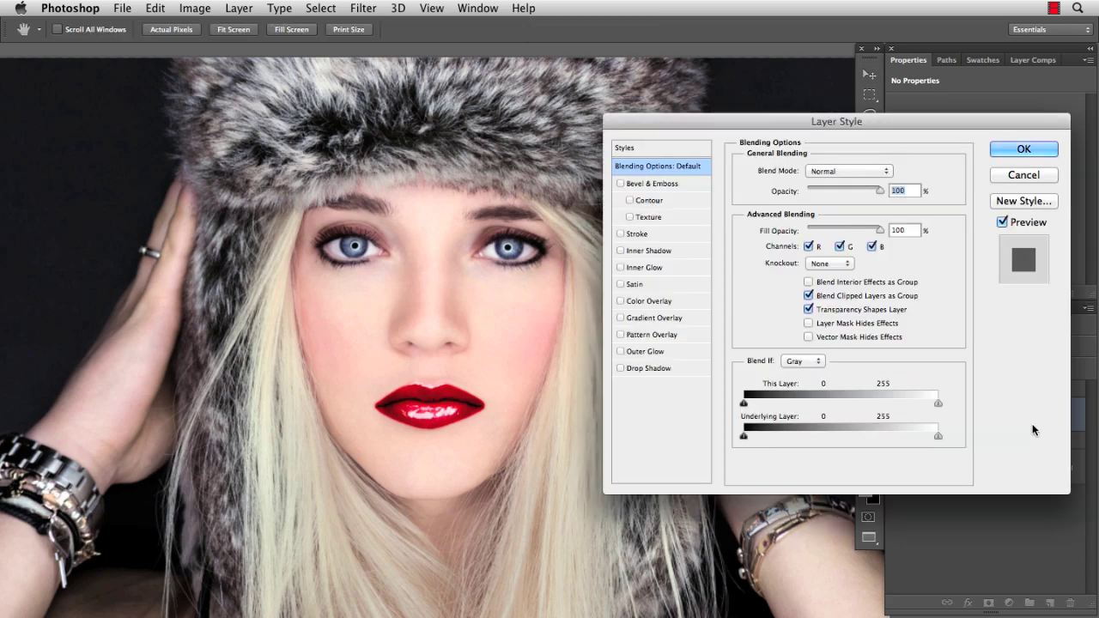
{"action": "left_click", "coordinate": [653, 301]}
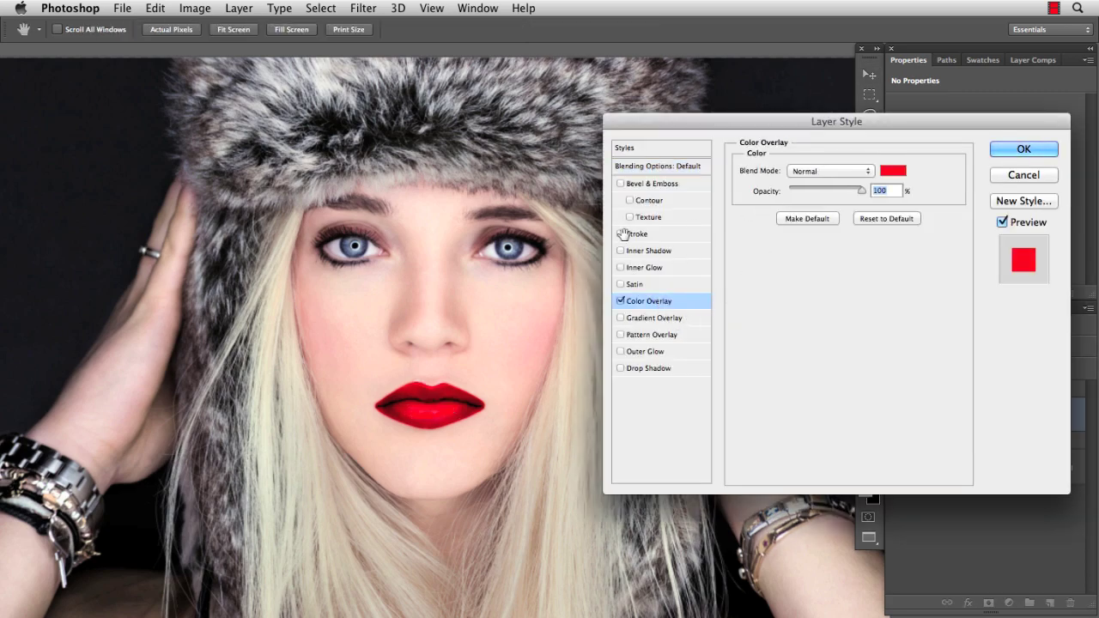
{"action": "left_click_drag", "start_coordinate": [195, 262], "coordinate": [311, 262]}
{"action": "left_click", "coordinate": [893, 170]}
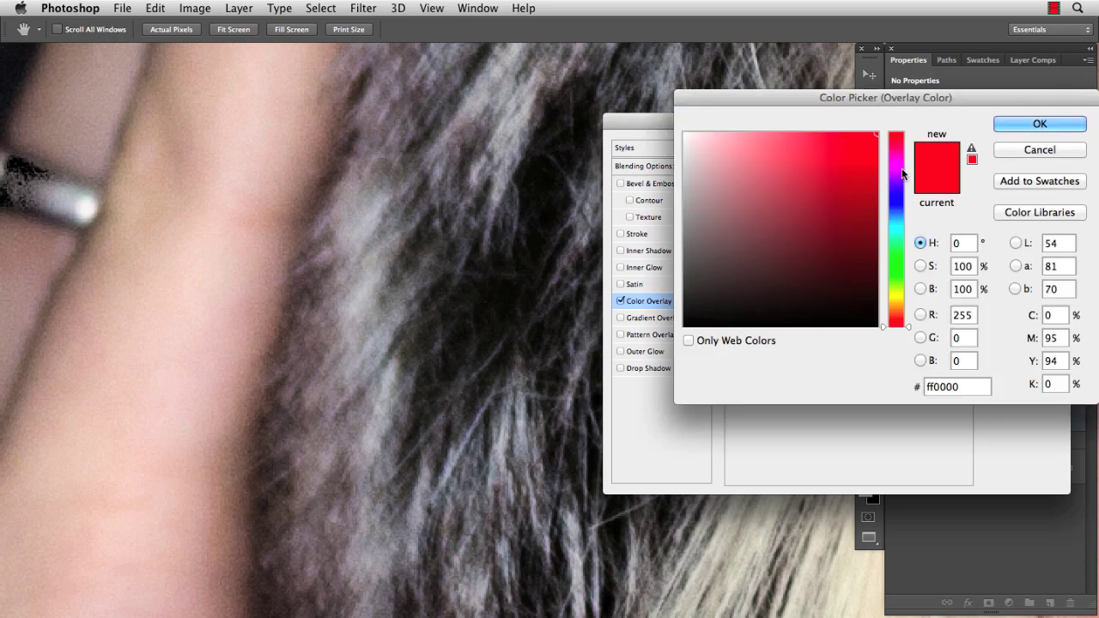
{"action": "left_click", "coordinate": [86, 204]}
{"action": "left_click", "coordinate": [994, 125]}
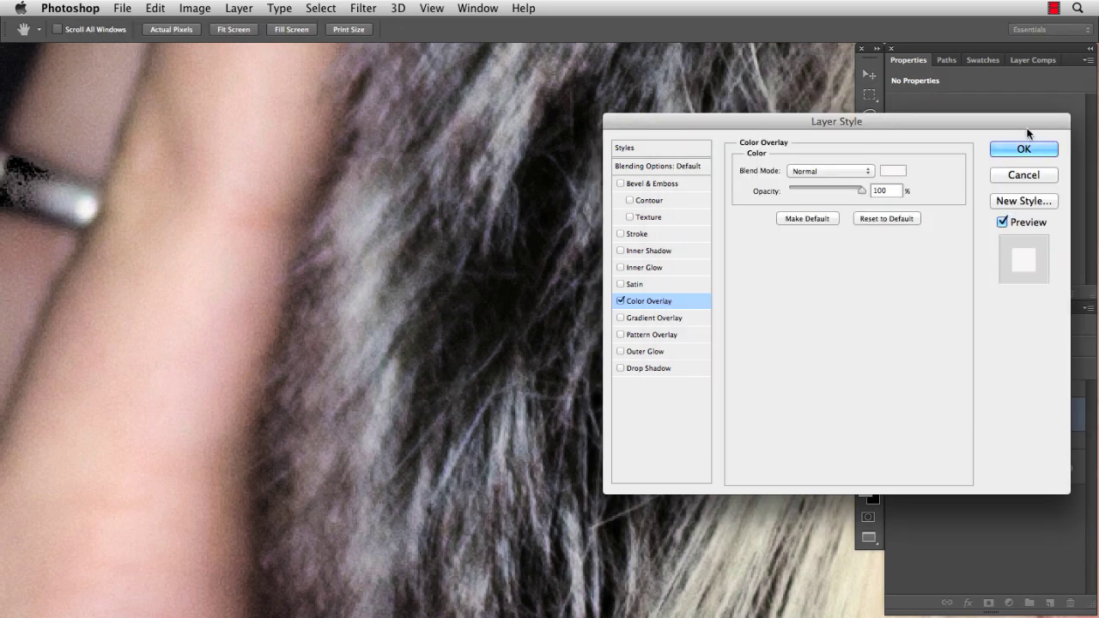
{"action": "left_click", "coordinate": [1022, 146]}
{"action": "key", "text": "super+0"}
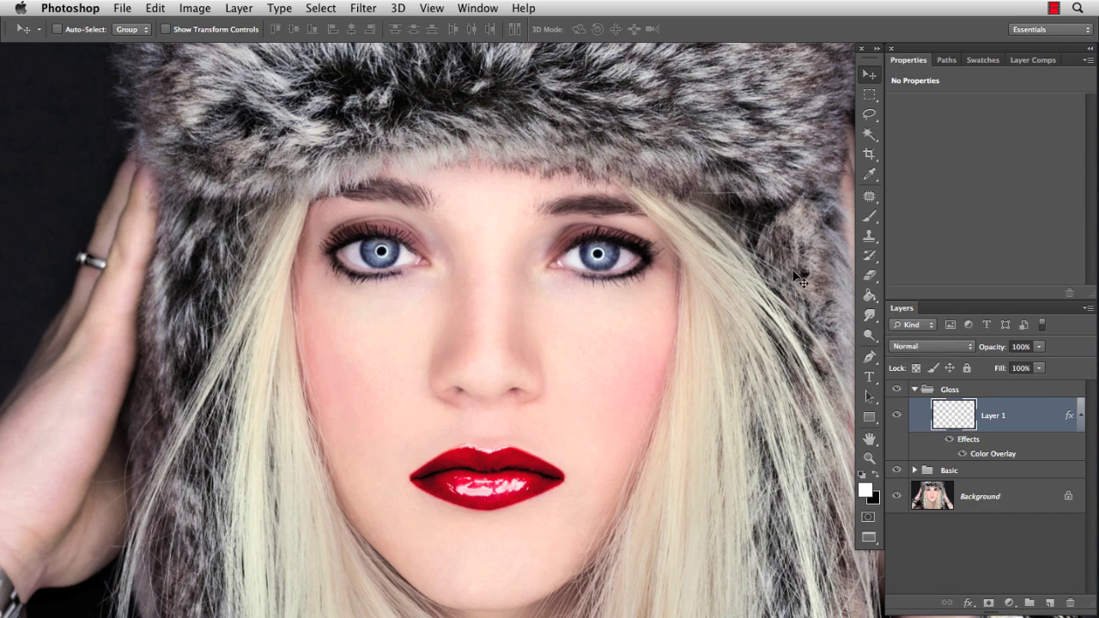
Step: Expand the Basic group and load the lip shape of Color Fill 1 as a selection
{"action": "key", "text": "super+1"}
{"action": "left_click_drag", "start_coordinate": [553, 426], "coordinate": [549, 401]}
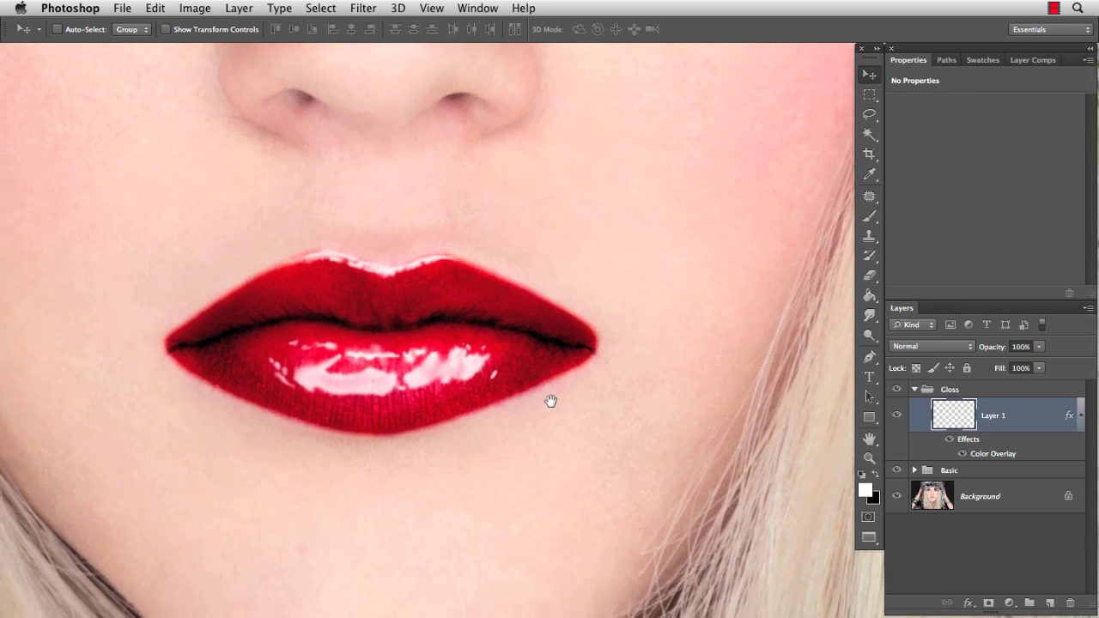
{"action": "left_click", "coordinate": [915, 470]}
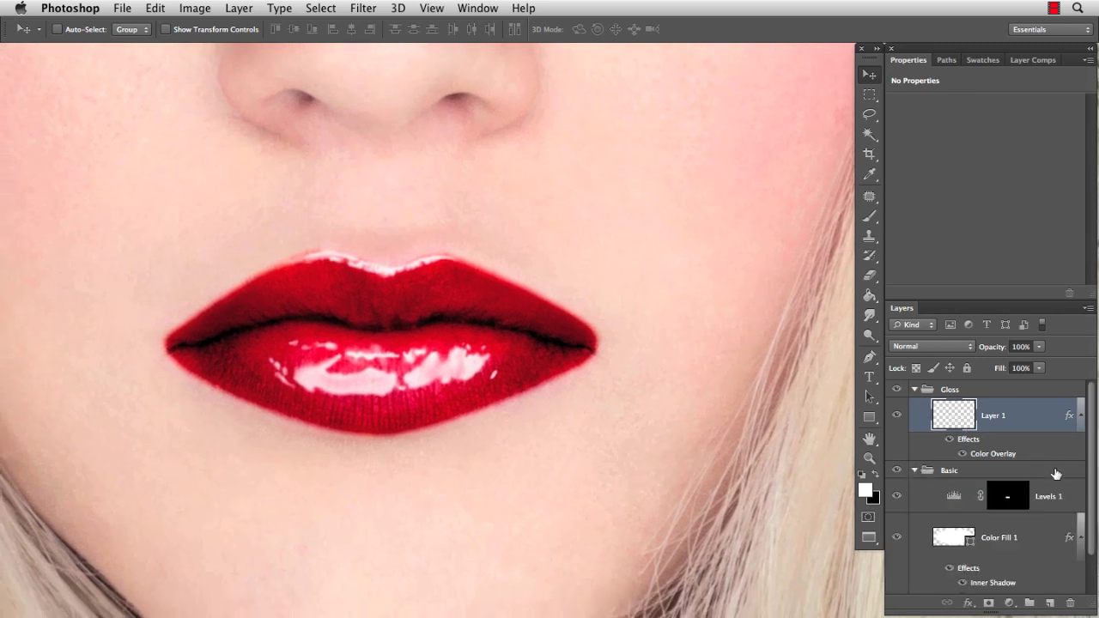
{"action": "left_click_drag", "start_coordinate": [1091, 451], "coordinate": [1091, 498]}
{"action": "left_click", "coordinate": [959, 497], "text": "super"}
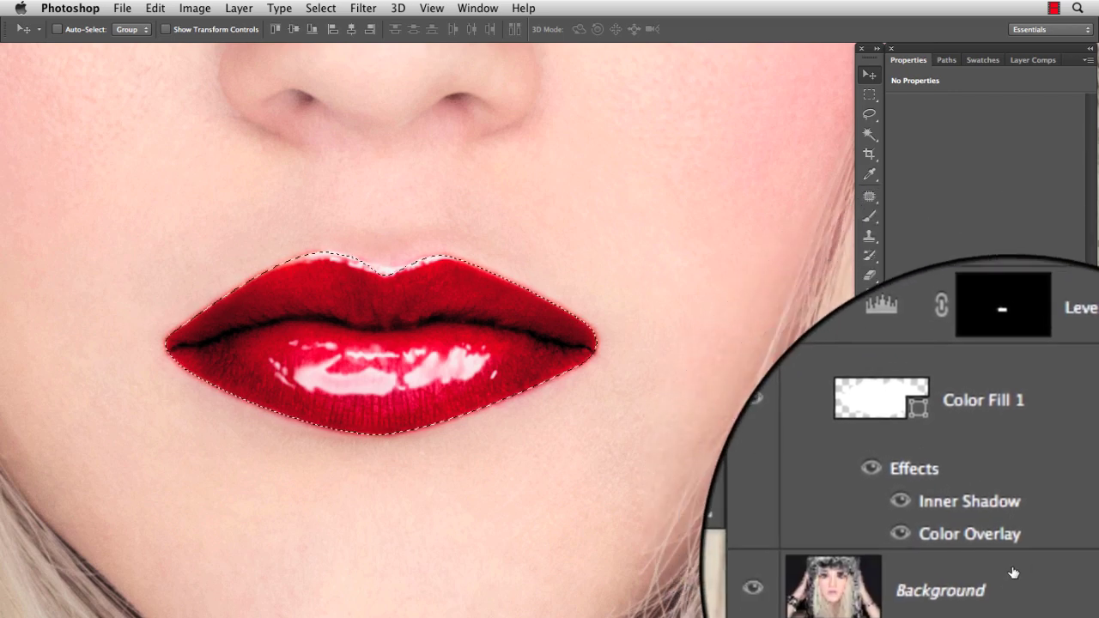
Step: Copy the selected lips from the Background to a new layer named Noise and place it inside the Basic group below Color Fill 1
{"action": "left_click", "coordinate": [1050, 583]}
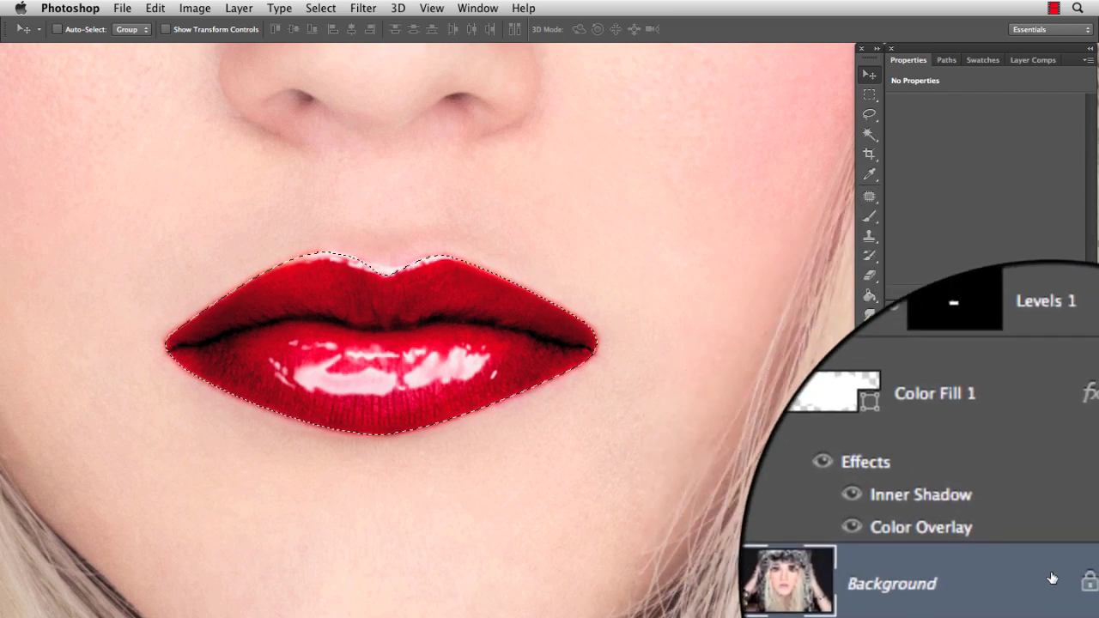
{"action": "key", "text": "super+j"}
{"action": "double_click", "coordinate": [971, 578]}
{"action": "type", "text": "Noise"}
{"action": "key", "text": "Return"}
{"action": "left_click_drag", "start_coordinate": [985, 584], "coordinate": [986, 429]}
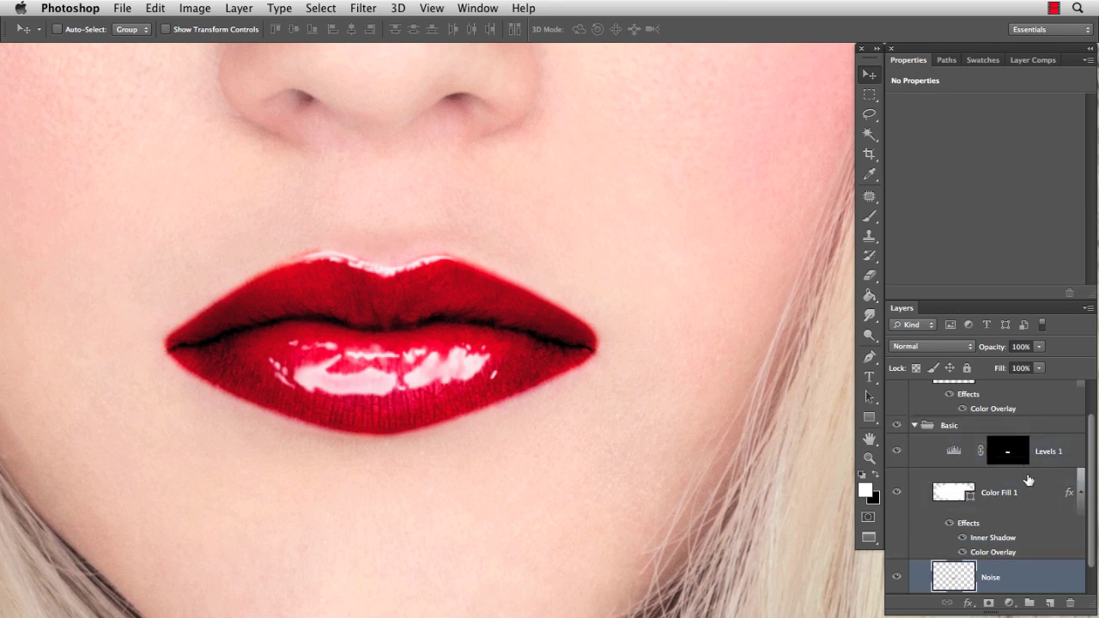
Step: Smooth the Noise layer with Reduce Noise at Strength 10 and the other settings at 0%, comparing the lips with the layer hidden and shown
{"action": "left_click", "coordinate": [363, 10]}
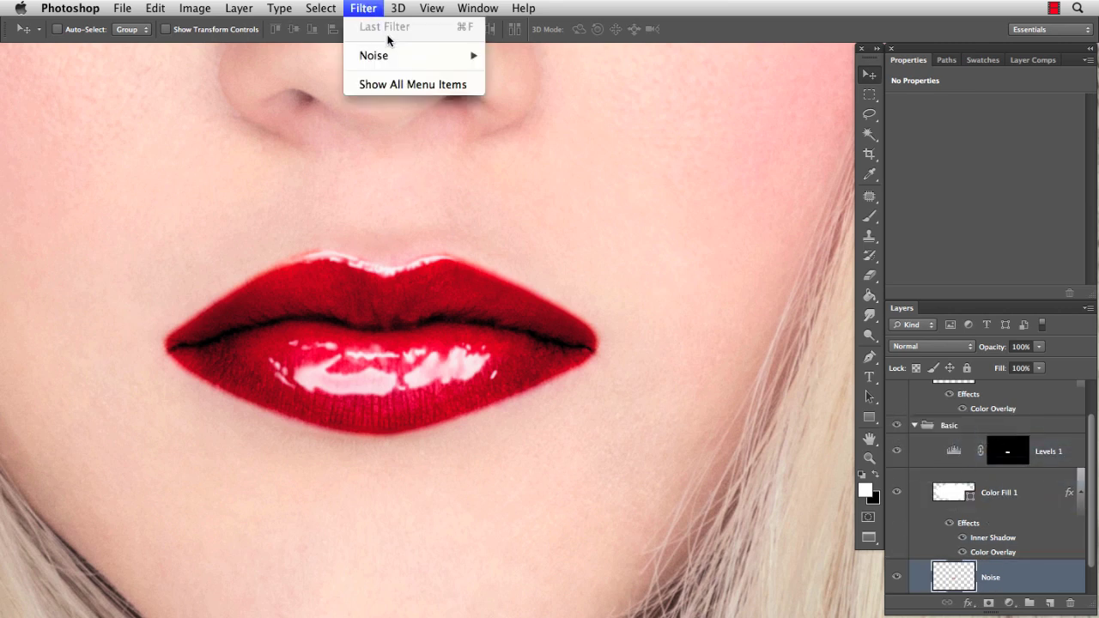
{"action": "mouse_move", "coordinate": [397, 54]}
{"action": "left_click", "coordinate": [561, 70]}
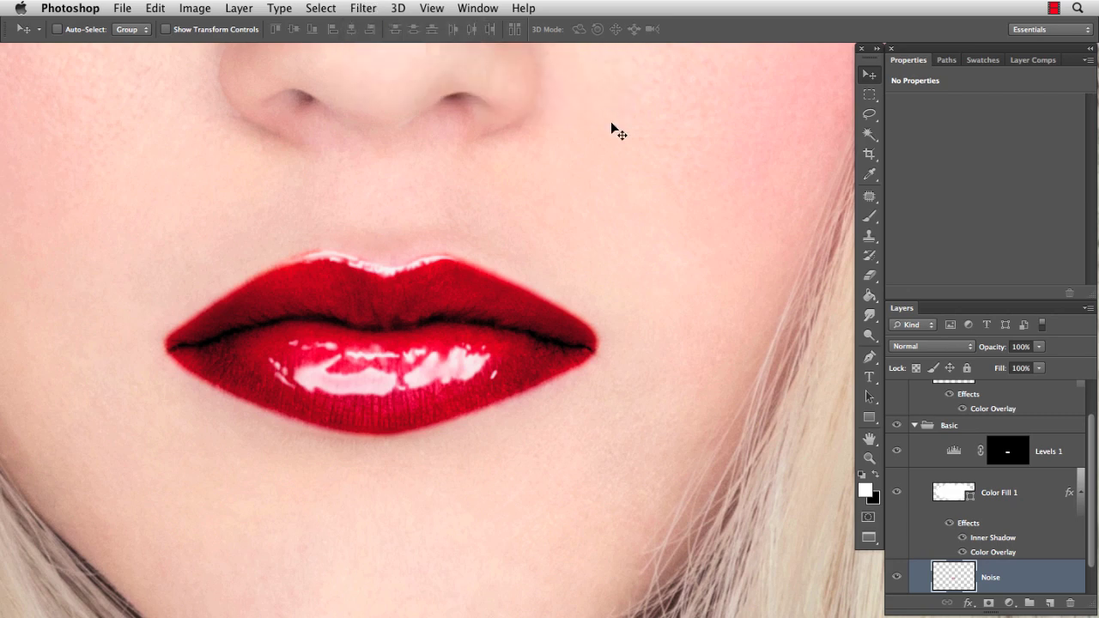
{"action": "left_click_drag", "start_coordinate": [833, 296], "coordinate": [811, 293]}
{"action": "key", "text": "Up"}
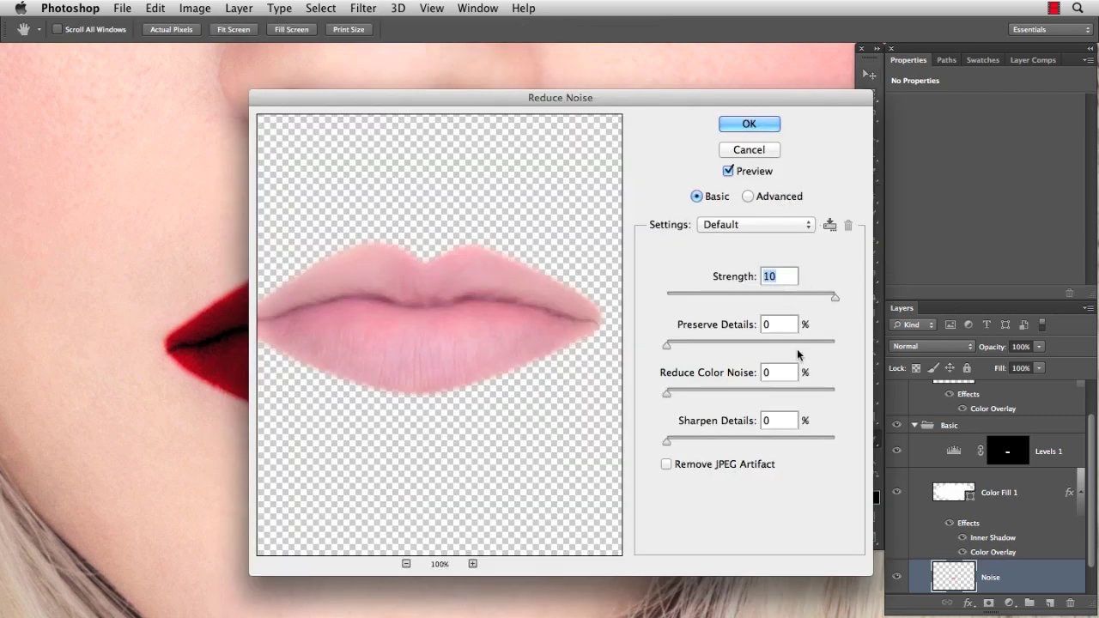
{"action": "left_click", "coordinate": [745, 124]}
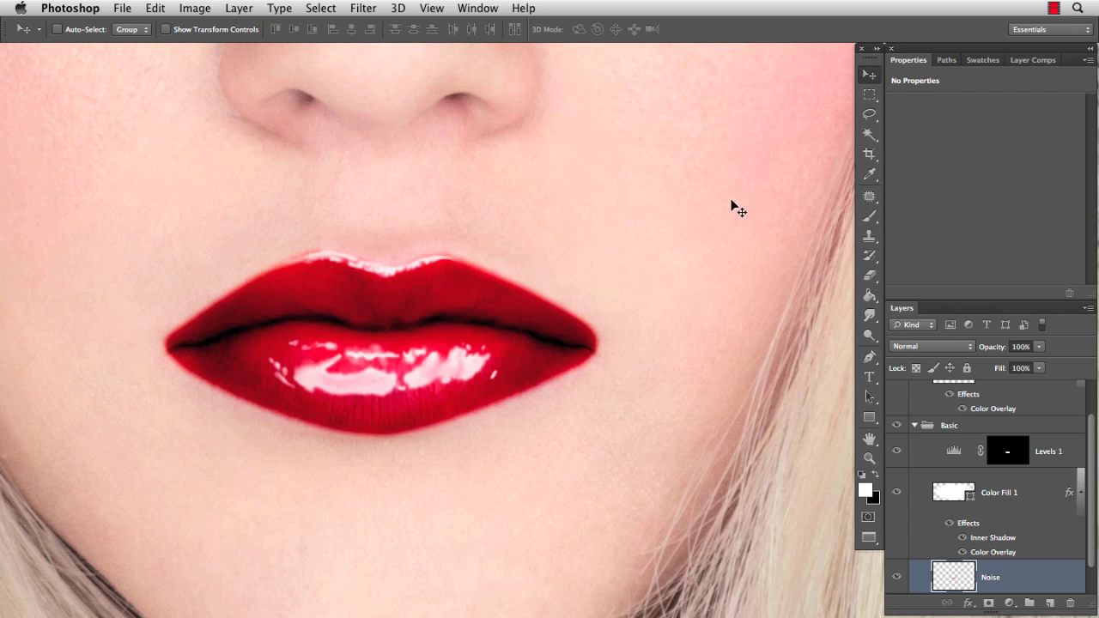
{"action": "left_click", "coordinate": [895, 577]}
{"action": "left_click", "coordinate": [898, 578]}
{"action": "left_click", "coordinate": [898, 578]}
{"action": "left_click", "coordinate": [898, 578]}
{"action": "key", "text": "super+0"}
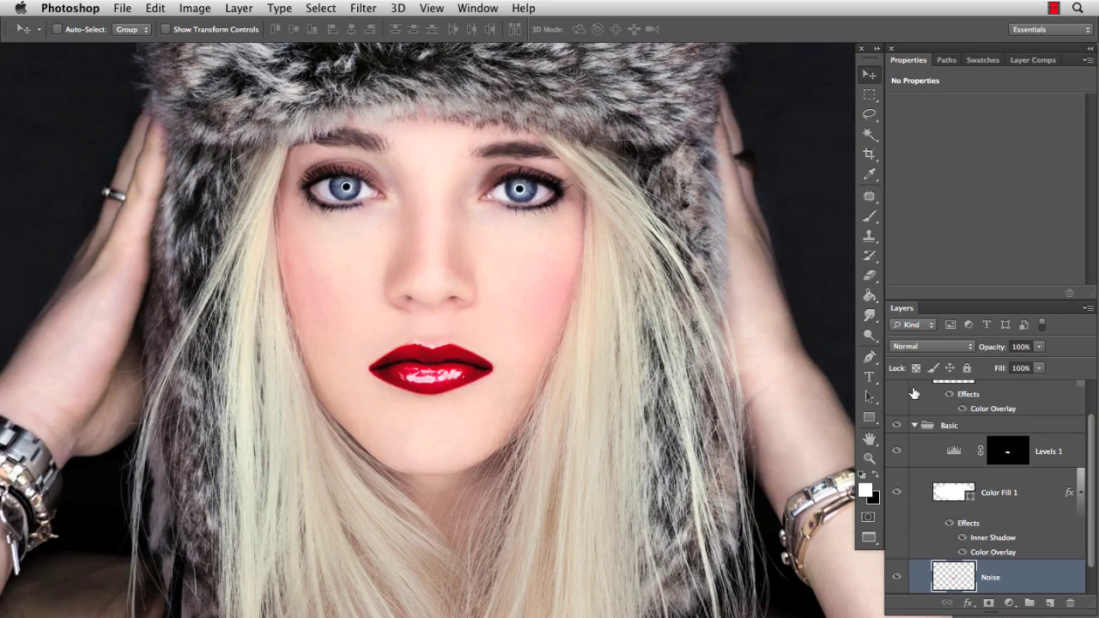
Step: Create a new layer above Layer 1 in the Gloss group and stamp white speckles over the lips with a 945 px texture brush
{"action": "scroll", "coordinate": [1086, 453], "scroll_direction": "up", "scroll_amount": 2}
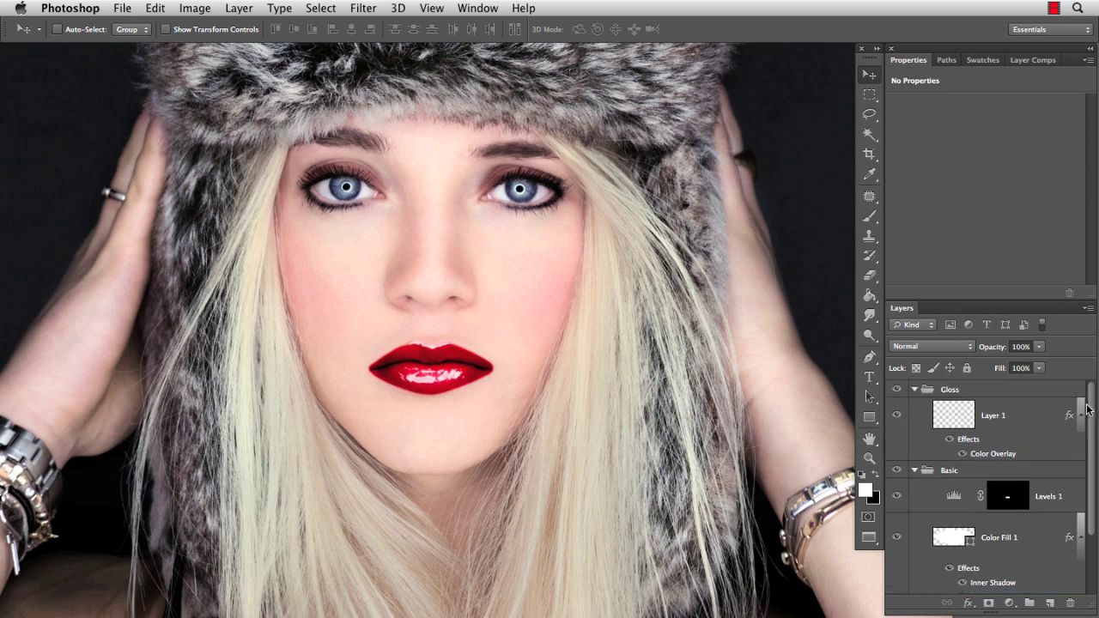
{"action": "left_click", "coordinate": [1046, 419]}
{"action": "left_click", "coordinate": [1050, 604]}
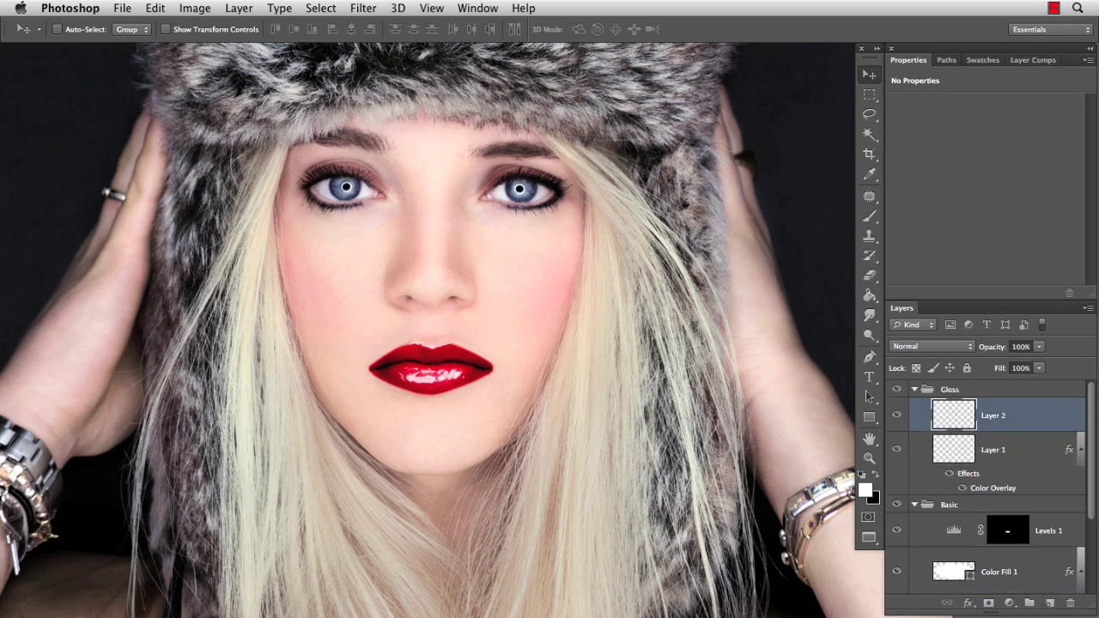
{"action": "key", "text": "b"}
{"action": "right_click", "coordinate": [547, 371]}
{"action": "left_click", "coordinate": [568, 499]}
{"action": "key", "text": "Return"}
{"action": "left_click_drag", "start_coordinate": [449, 369], "coordinate": [427, 370], "text": "ctrl+alt"}
{"action": "left_click", "coordinate": [429, 376]}
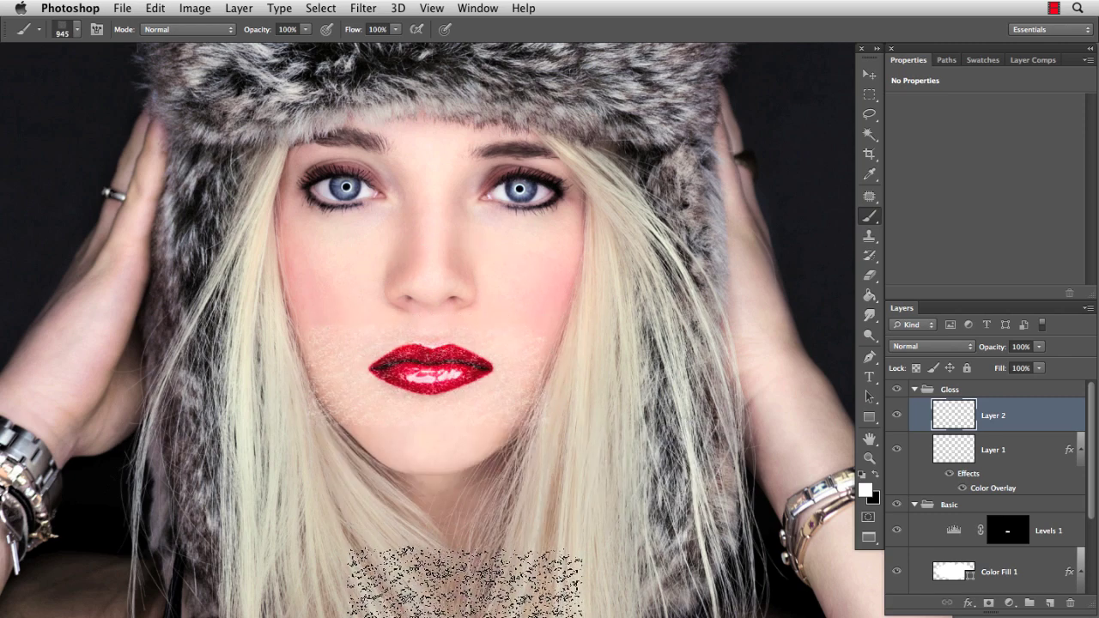
Step: Copy the Levels 1 mask onto the speckle layer and reduce the layer's opacity to 50%
{"action": "left_click_drag", "start_coordinate": [1007, 538], "coordinate": [1005, 421]}
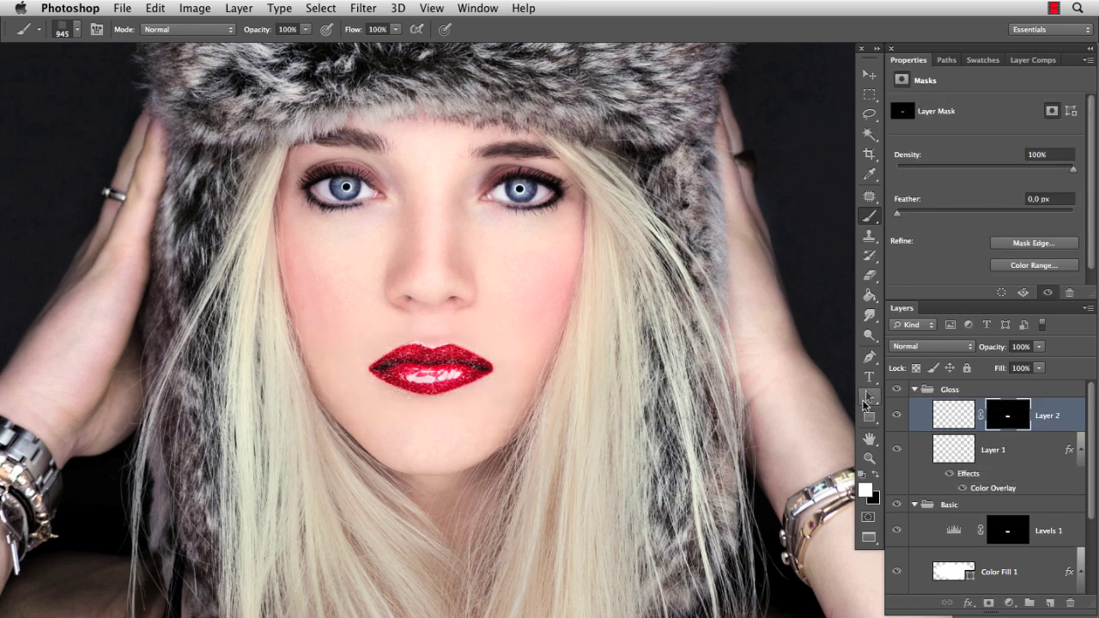
{"action": "key", "text": "v"}
{"action": "key", "text": "5"}
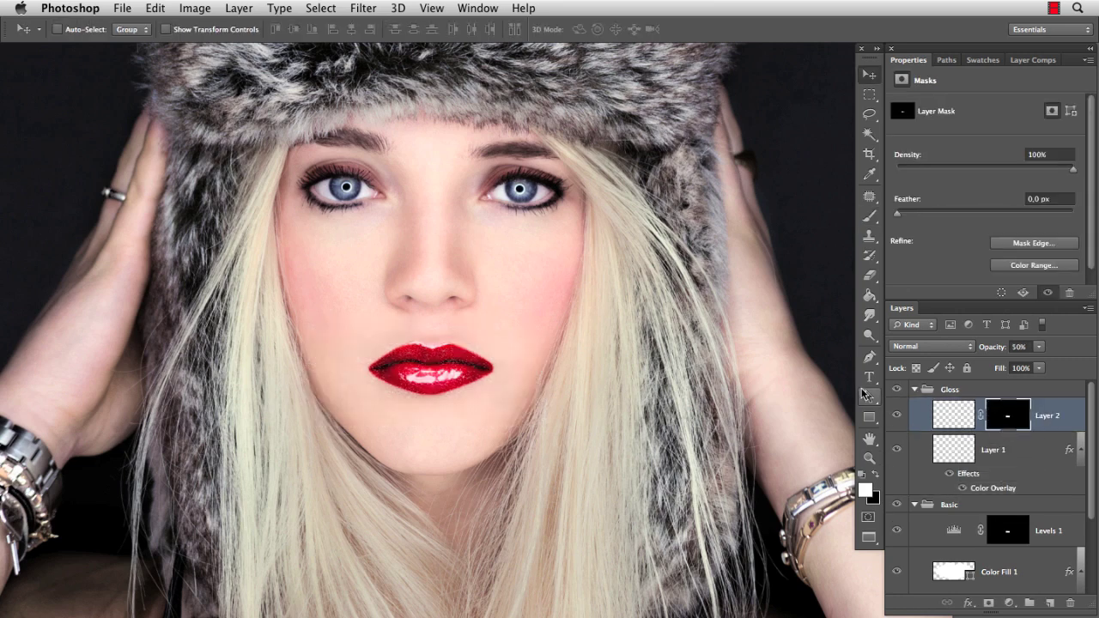
Step: Rename the masked speckle layer Shimmer
{"action": "double_click", "coordinate": [1047, 415]}
{"action": "type", "text": "Shimmer"}
{"action": "key", "text": "Return"}
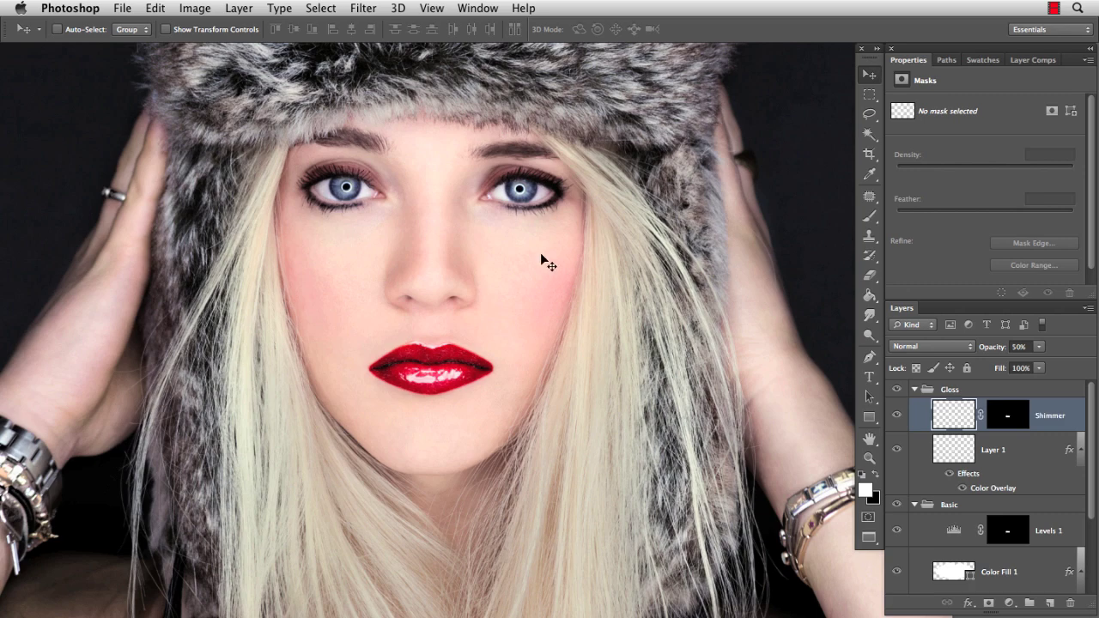
Step: Collapse the Properties panel and lengthen the Layers panel until the whole layer stack fits
{"action": "scroll", "coordinate": [483, 366], "scroll_direction": "up", "scroll_amount": 2}
{"action": "double_click", "coordinate": [910, 61]}
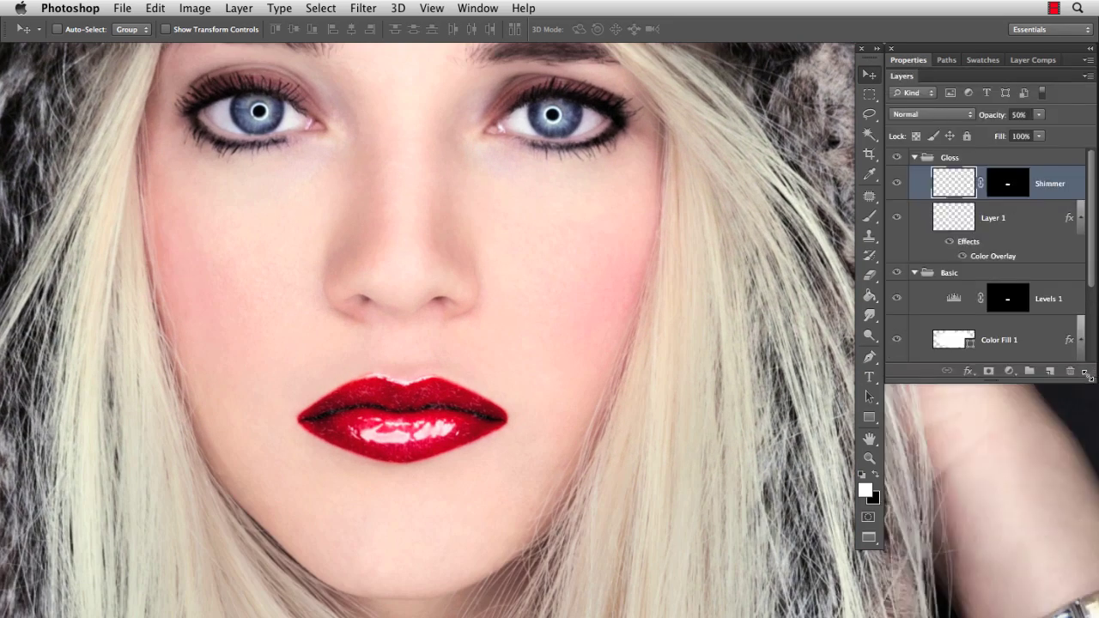
{"action": "left_click_drag", "start_coordinate": [1086, 373], "coordinate": [1087, 537]}
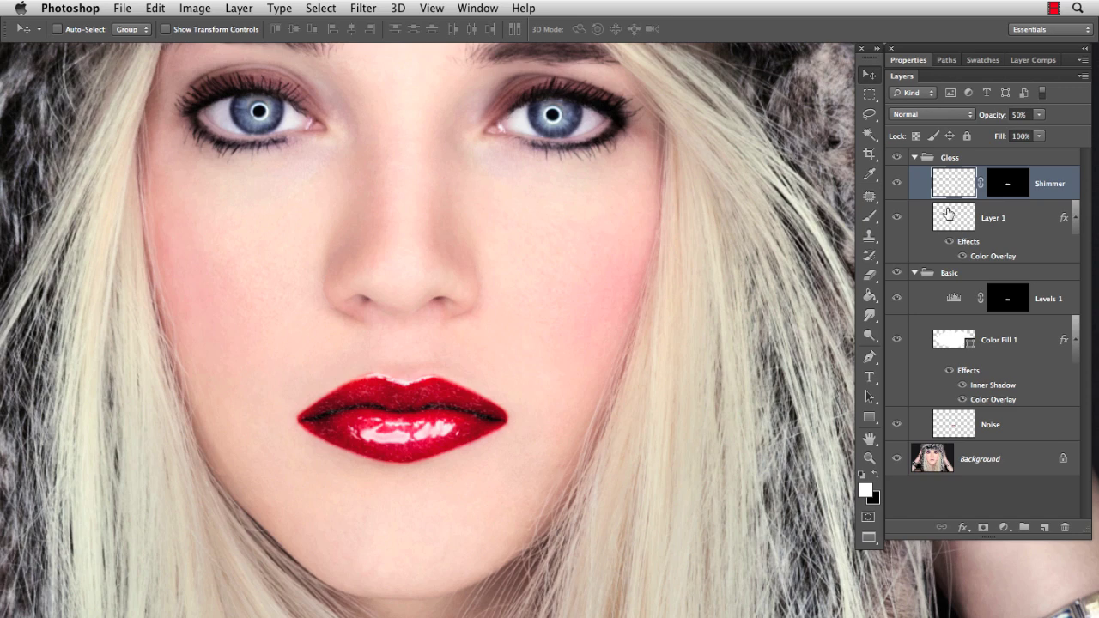
Step: Compare the lips with the Gloss group, Levels 1 and Color Fill 1 switched off one after another
{"action": "left_click", "coordinate": [897, 158]}
{"action": "left_click", "coordinate": [896, 158]}
{"action": "left_click", "coordinate": [897, 158]}
{"action": "left_click", "coordinate": [896, 158]}
{"action": "left_click", "coordinate": [896, 158]}
{"action": "left_click", "coordinate": [898, 299]}
{"action": "left_click", "coordinate": [897, 299]}
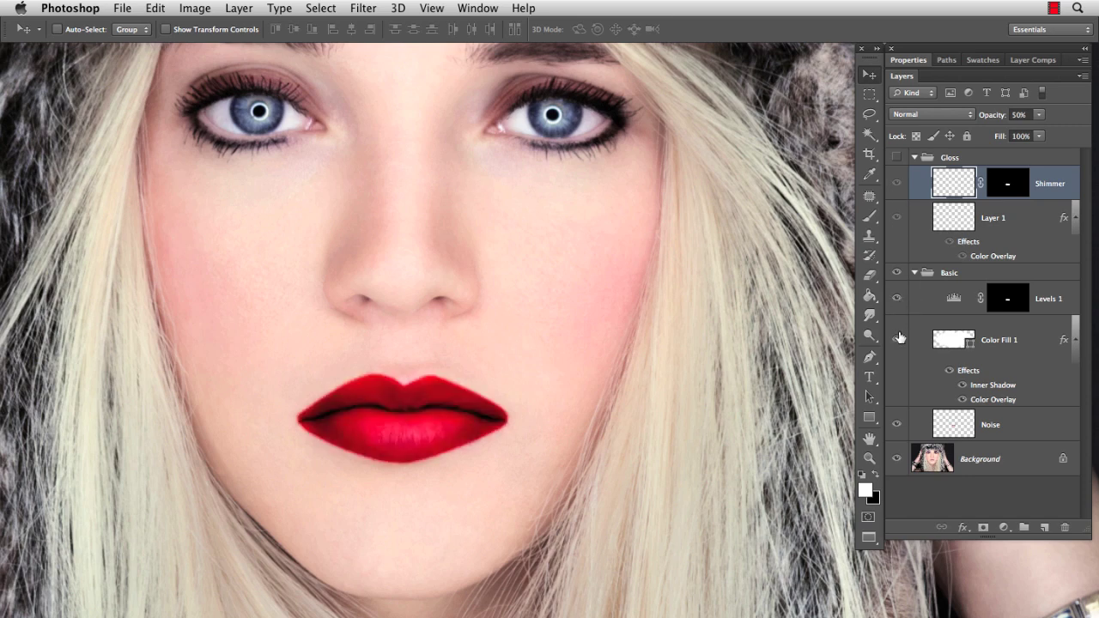
{"action": "left_click", "coordinate": [897, 339]}
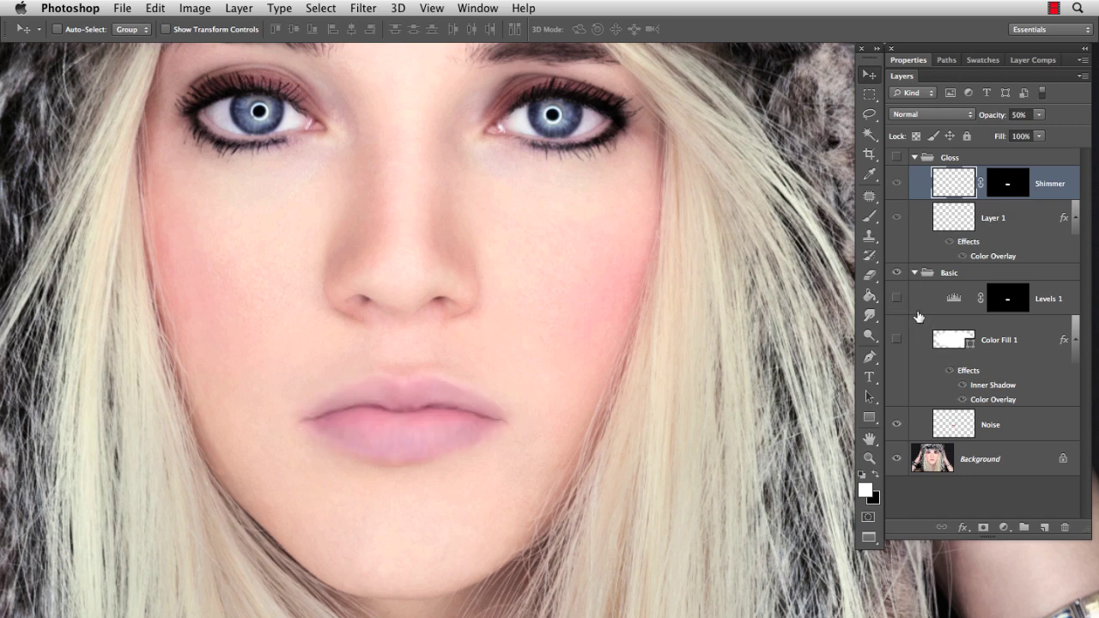
Step: Show the Gloss group and Color Fill 1 with the Shimmer layer hidden, trying the look with Levels 1
{"action": "left_click", "coordinate": [897, 158]}
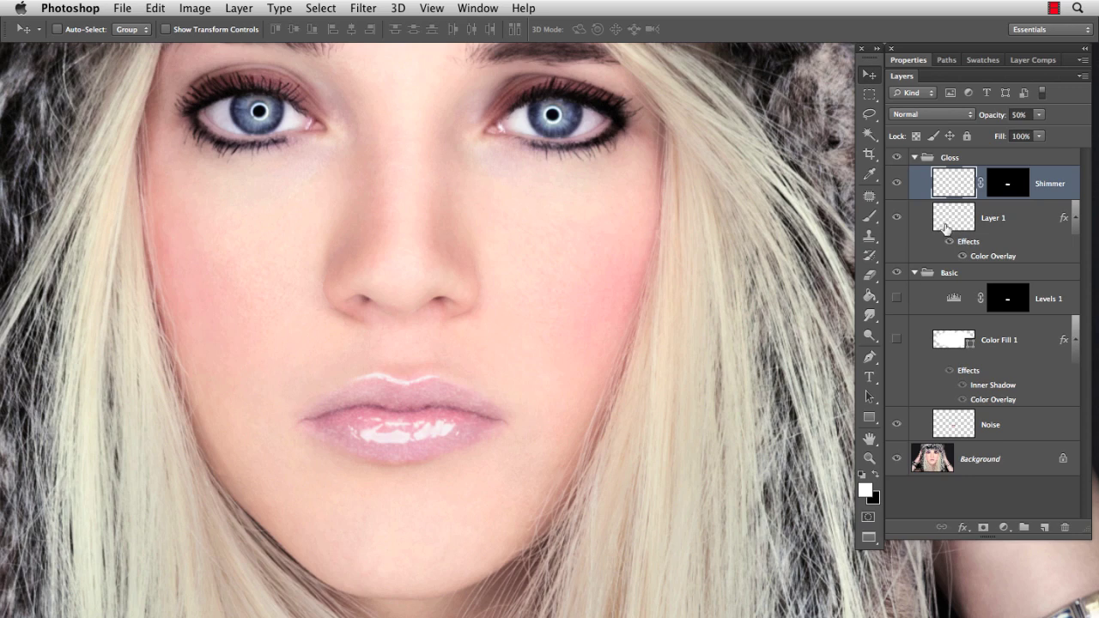
{"action": "left_click", "coordinate": [896, 185]}
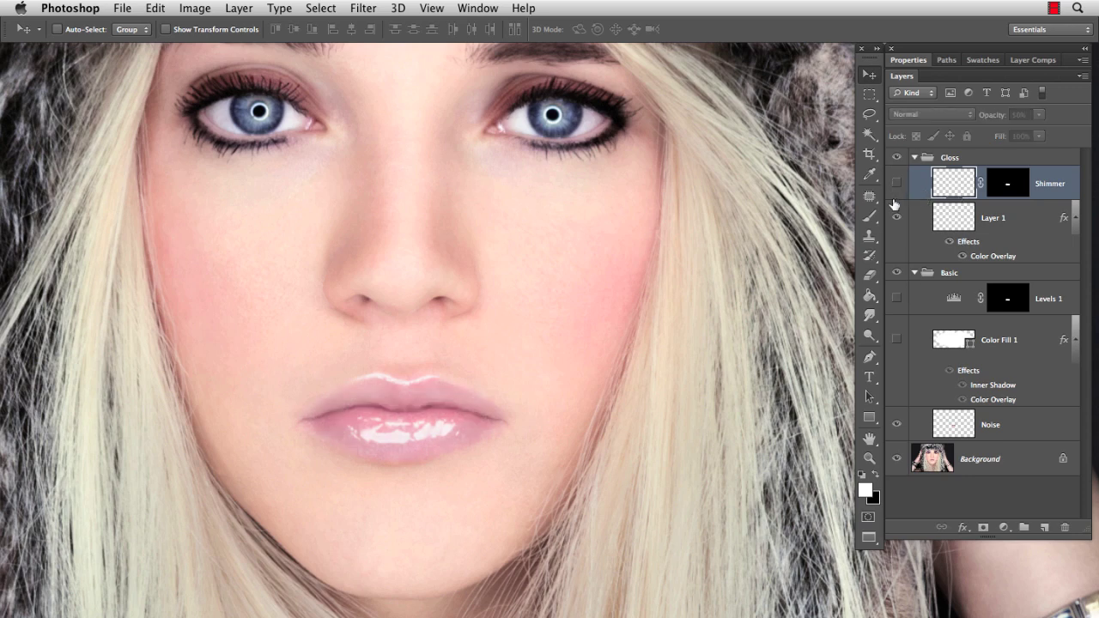
{"action": "left_click", "coordinate": [897, 299]}
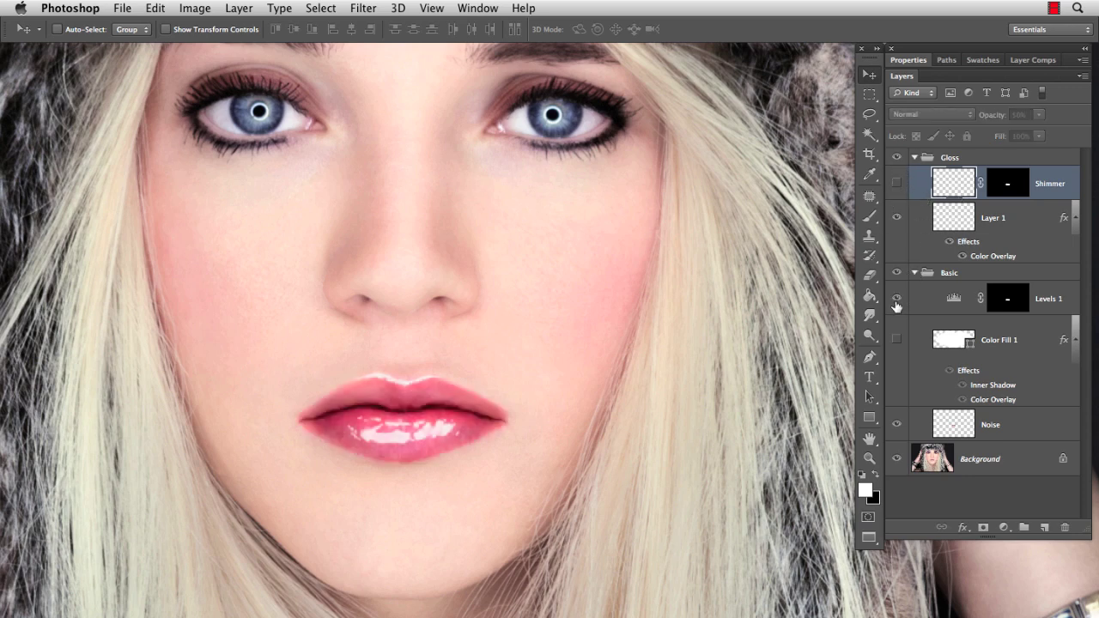
{"action": "left_click", "coordinate": [897, 340]}
Step: Turn off the Color Overlay on Color Fill 1 and keep its Inner Shadow enabled
{"action": "double_click", "coordinate": [1039, 349]}
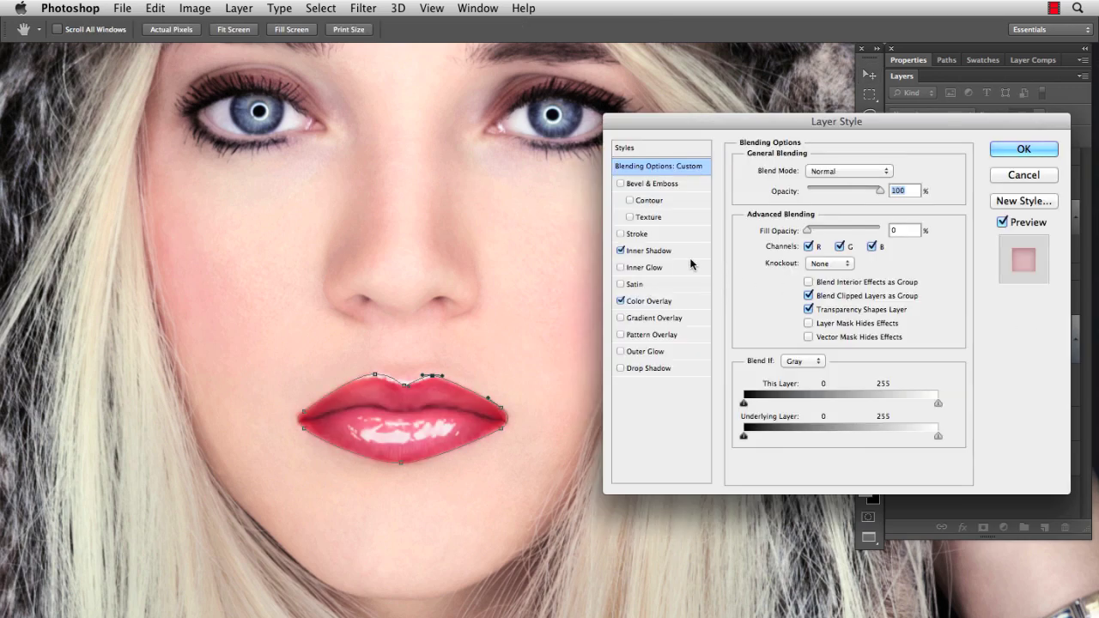
{"action": "left_click", "coordinate": [621, 250]}
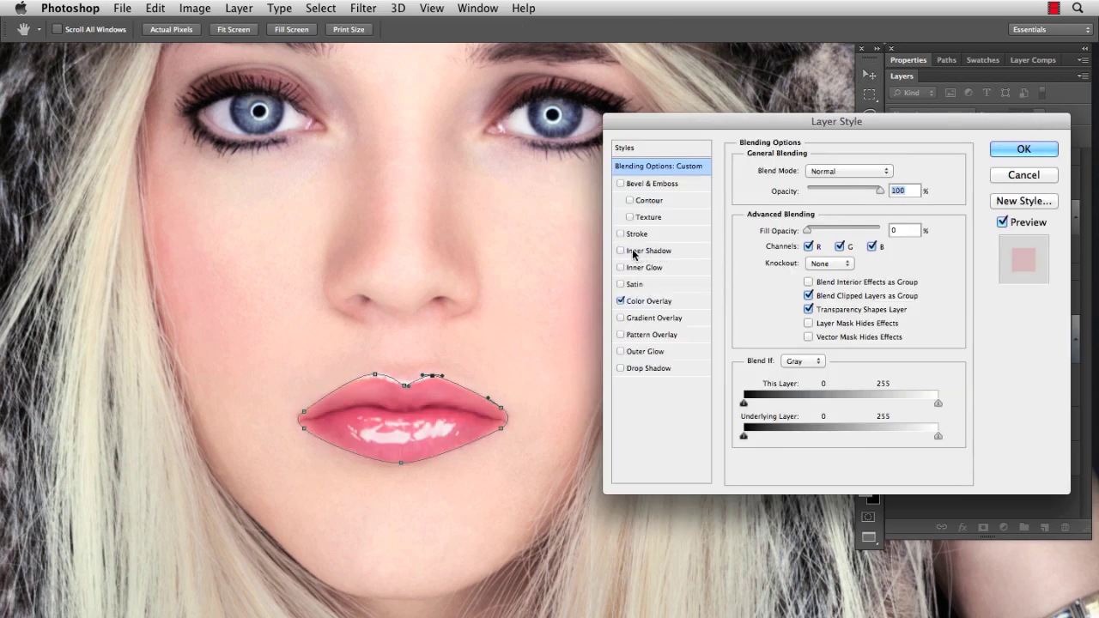
{"action": "left_click", "coordinate": [621, 300]}
{"action": "left_click", "coordinate": [621, 250]}
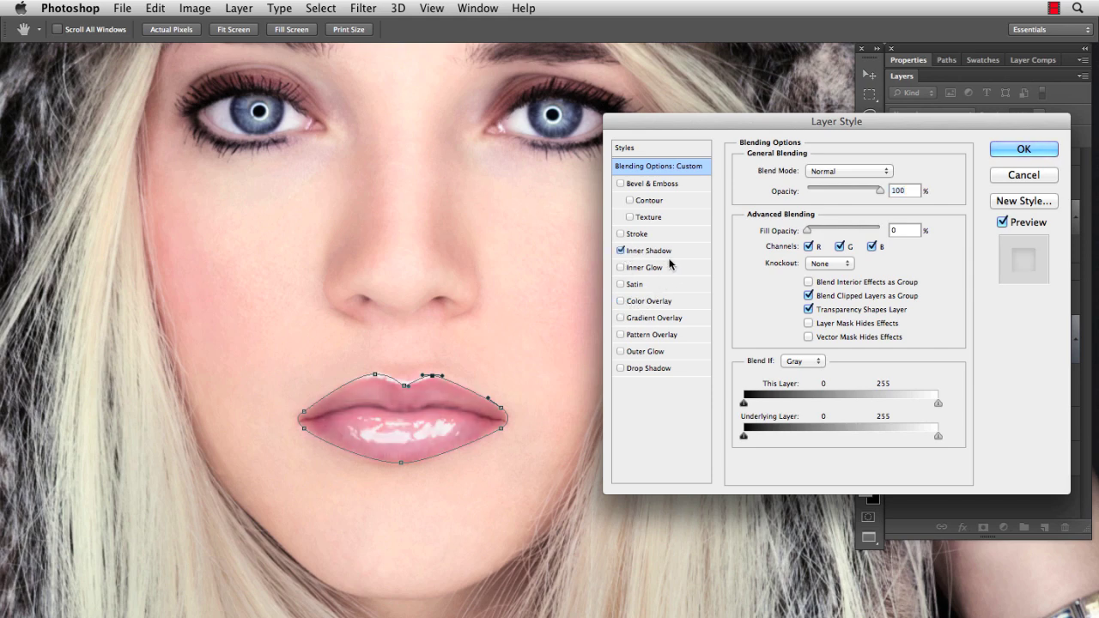
{"action": "left_click", "coordinate": [1029, 150]}
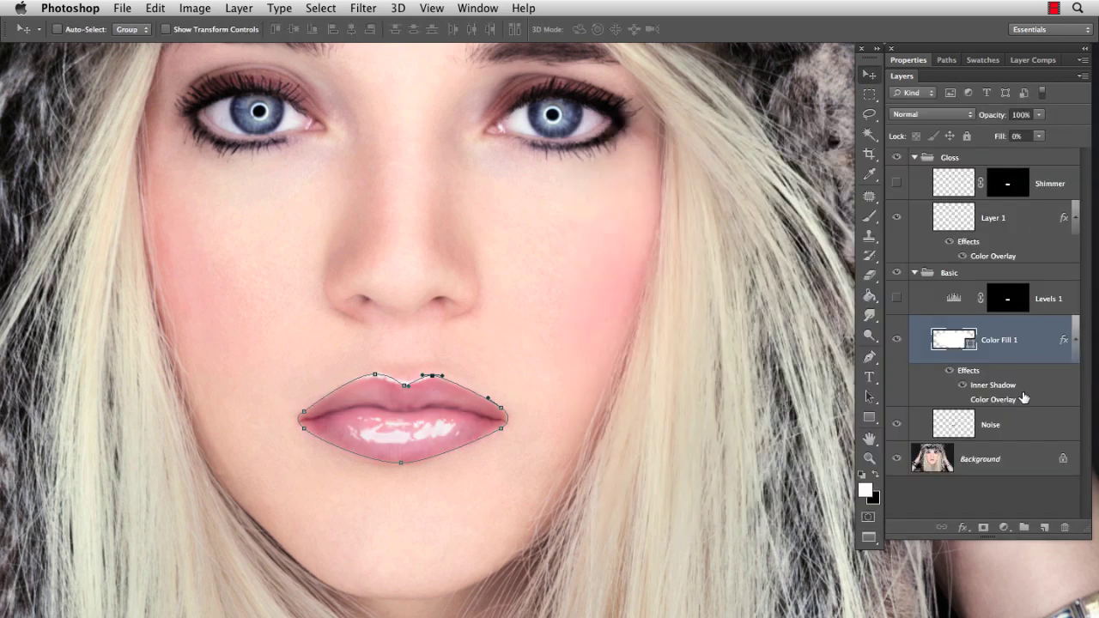
Step: Hide Color Fill 1 and the gloss on Layer 1
{"action": "left_click", "coordinate": [1027, 438]}
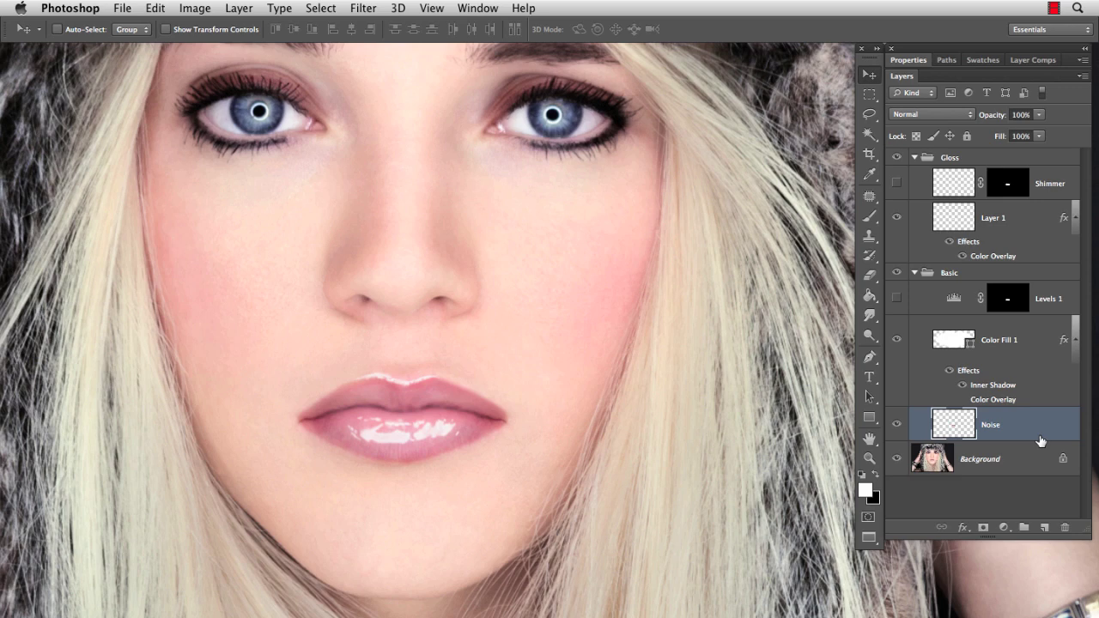
{"action": "left_click", "coordinate": [897, 340]}
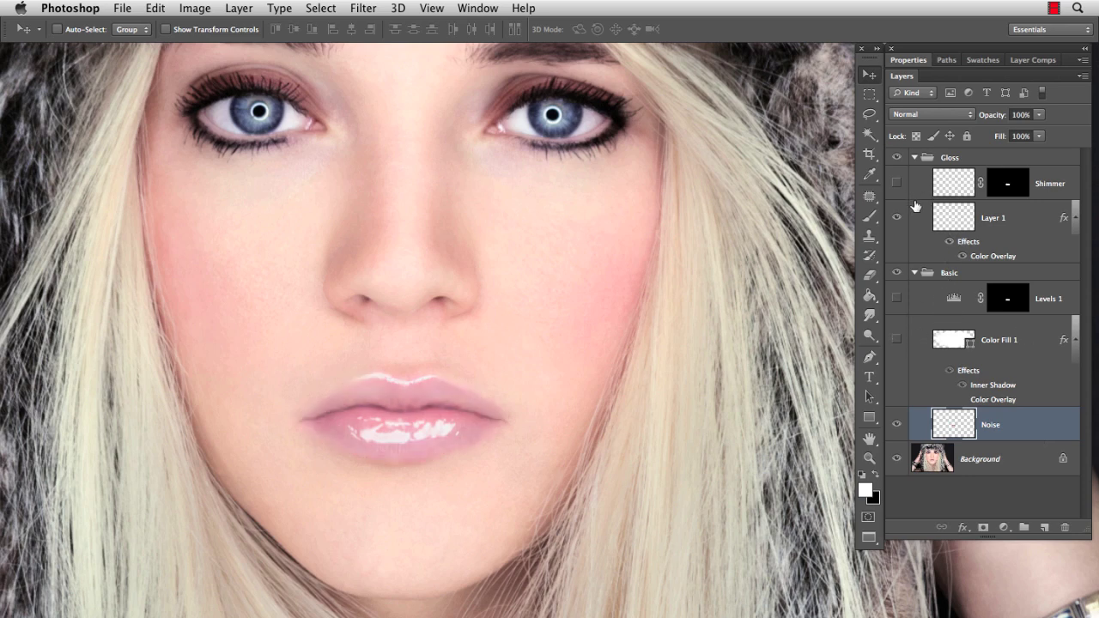
{"action": "left_click", "coordinate": [896, 218]}
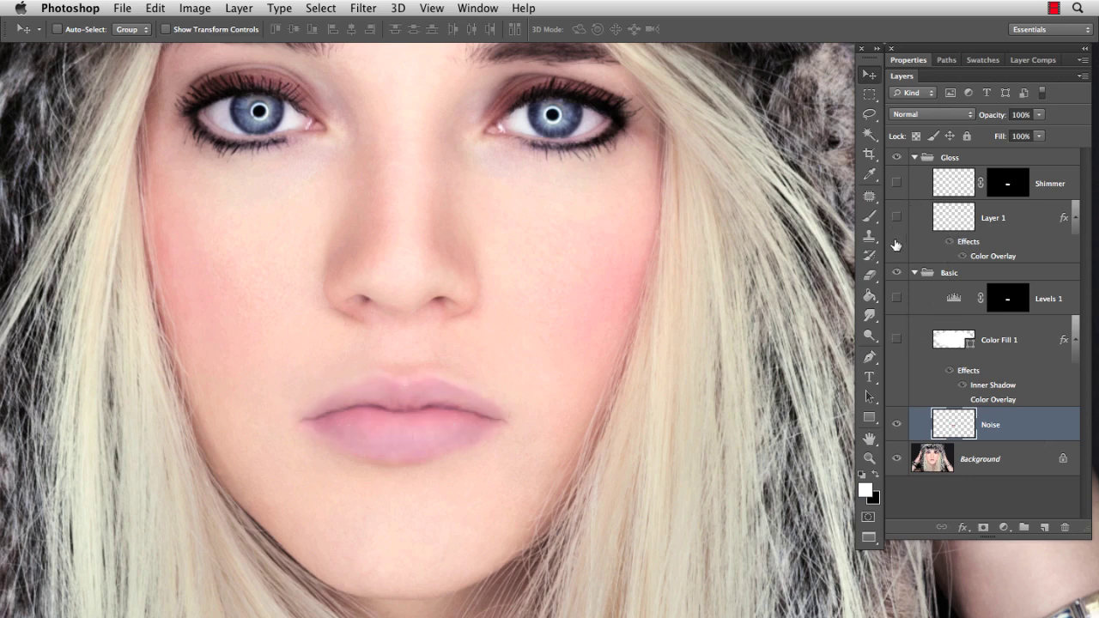
Step: Create a new layer named Ombre above Color Fill 1 and copy the Levels 1 mask onto it
{"action": "left_click", "coordinate": [1031, 340]}
{"action": "left_click", "coordinate": [1044, 527]}
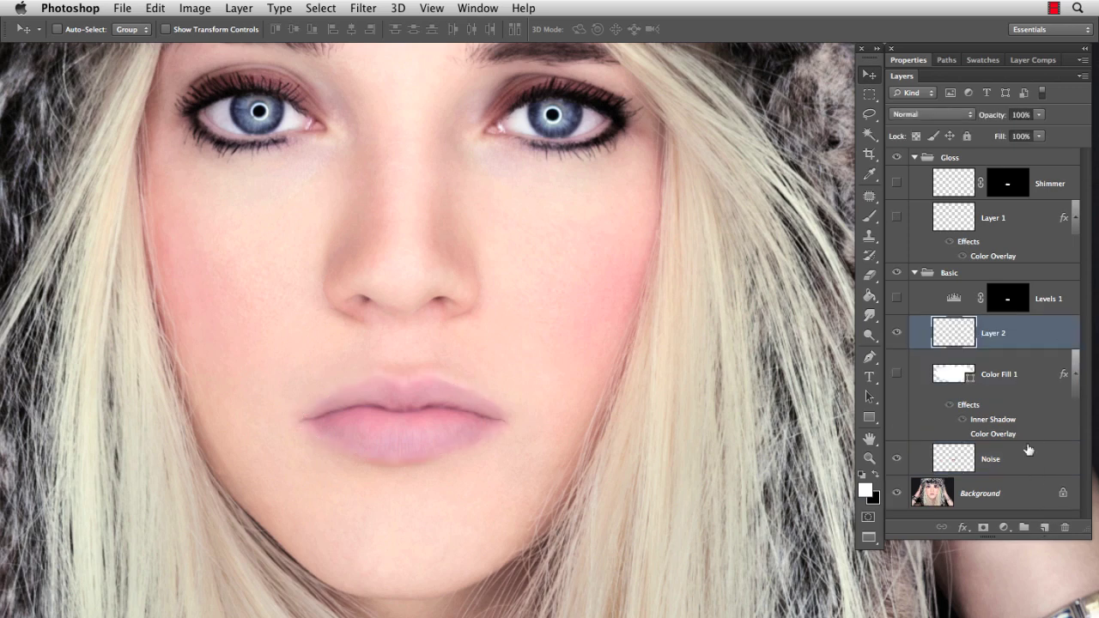
{"action": "double_click", "coordinate": [992, 334]}
{"action": "left_click_drag", "start_coordinate": [1012, 308], "coordinate": [1007, 333]}
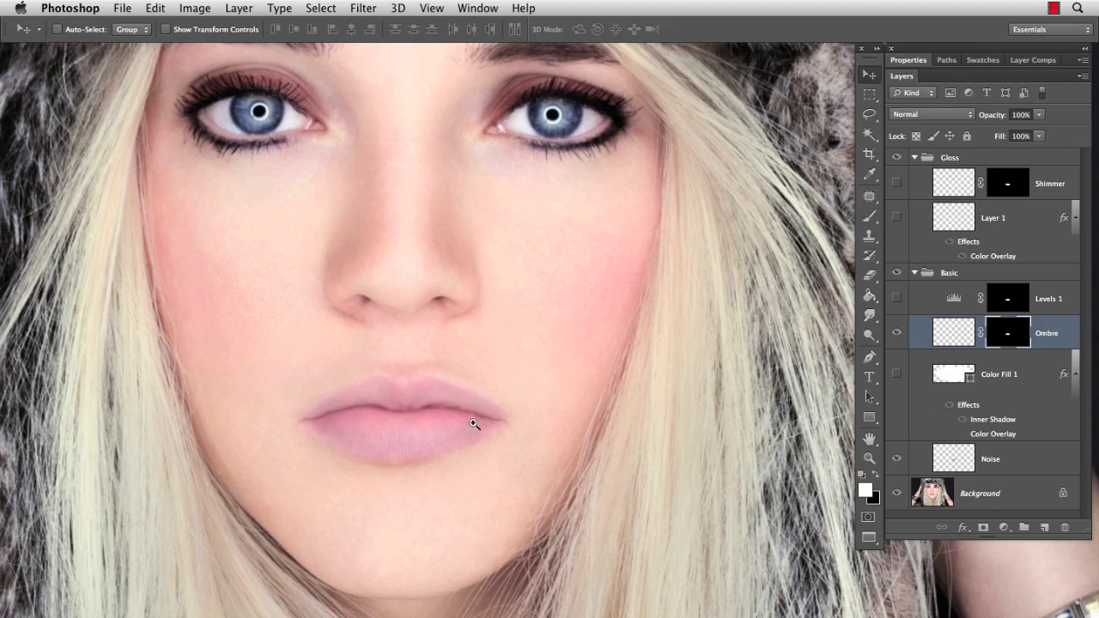
Step: Paint the lower lip's outer edge and mouth corners blue on the Ombre layer with a soft 132 px brush at 40% opacity
{"action": "left_click_drag", "start_coordinate": [418, 457], "coordinate": [479, 409]}
{"action": "key", "text": "b"}
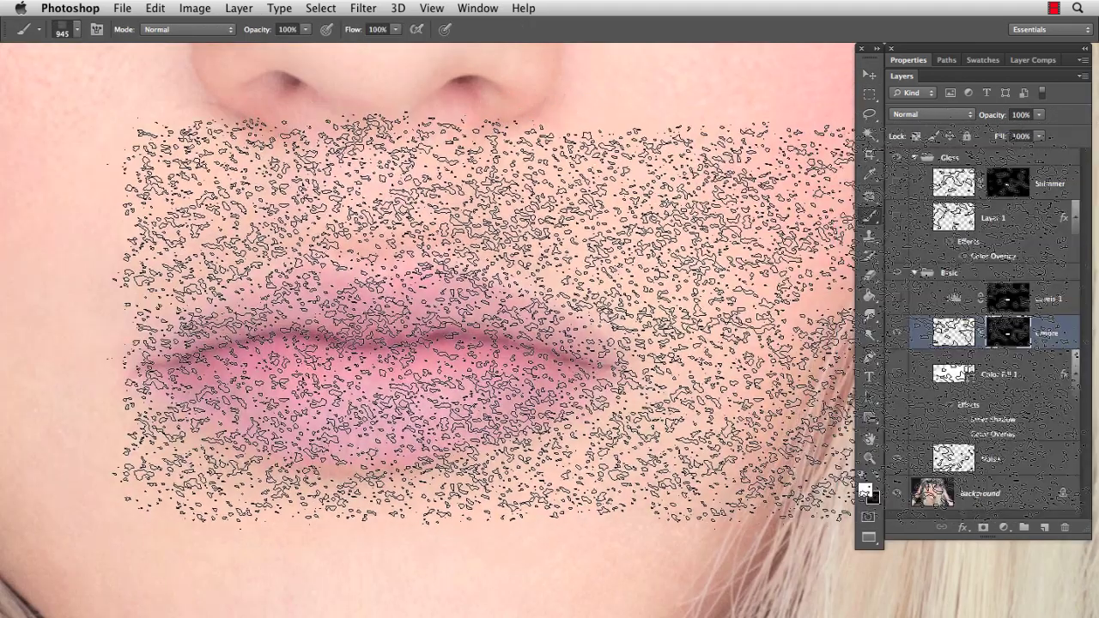
{"action": "right_click", "coordinate": [587, 316]}
{"action": "left_click", "coordinate": [613, 418]}
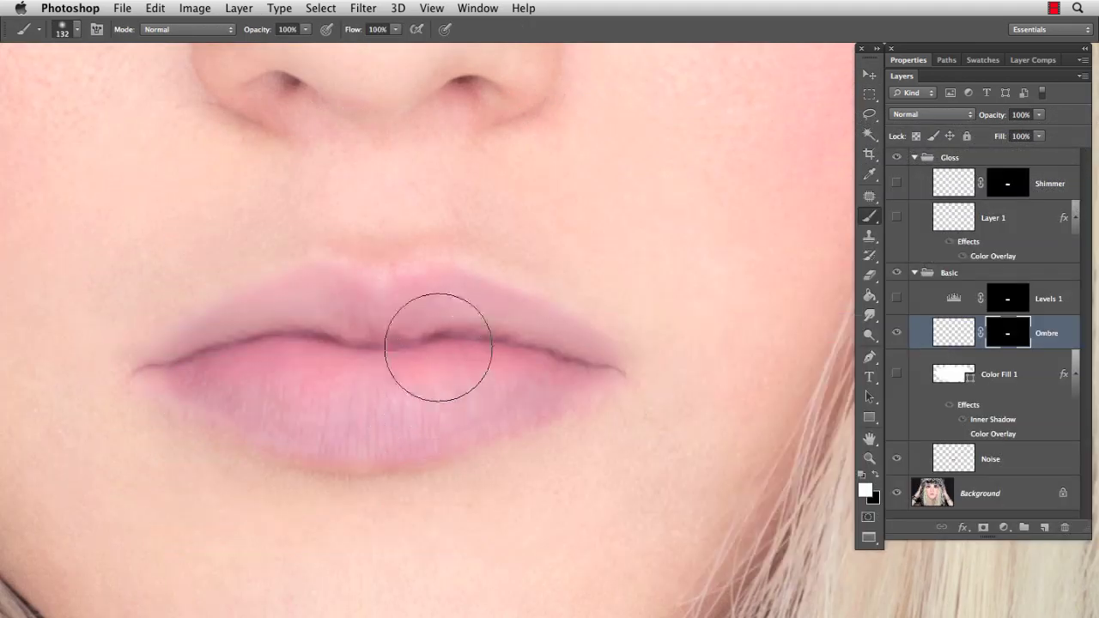
{"action": "key", "text": "4"}
{"action": "left_click_drag", "start_coordinate": [982, 59], "coordinate": [620, 89]}
{"action": "left_click", "coordinate": [615, 89]}
{"action": "mouse_move", "coordinate": [570, 381]}
{"action": "left_mouse_down"}
{"action": "mouse_move", "coordinate": [399, 474]}
{"action": "mouse_move", "coordinate": [266, 484]}
{"action": "mouse_move", "coordinate": [177, 441]}
{"action": "left_mouse_up"}
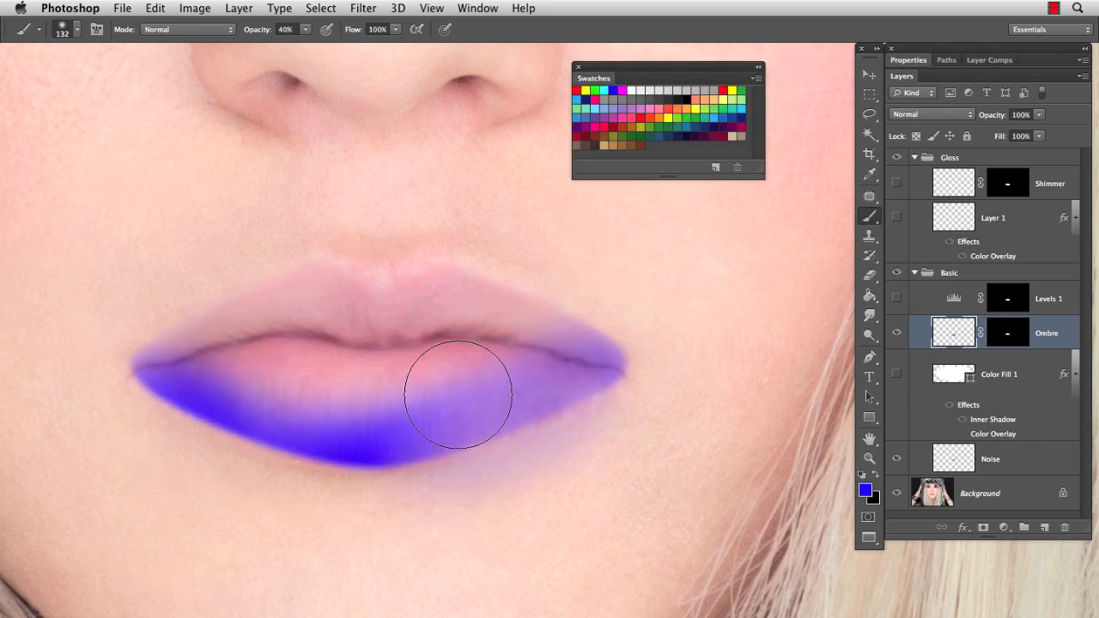
Step: Paint coral across the inner lower lip and bright yellow at its centre with a smaller soft brush
{"action": "left_click", "coordinate": [690, 108]}
{"action": "mouse_move", "coordinate": [464, 364]}
{"action": "left_mouse_down"}
{"action": "mouse_move", "coordinate": [420, 380]}
{"action": "mouse_move", "coordinate": [254, 375]}
{"action": "mouse_move", "coordinate": [484, 381]}
{"action": "mouse_move", "coordinate": [280, 364]}
{"action": "left_mouse_up"}
{"action": "left_click", "coordinate": [667, 118]}
{"action": "key", "text": "["}
{"action": "key", "text": "["}
{"action": "key", "text": "["}
{"action": "mouse_move", "coordinate": [452, 360]}
{"action": "left_mouse_down"}
{"action": "mouse_move", "coordinate": [382, 372]}
{"action": "mouse_move", "coordinate": [321, 360]}
{"action": "mouse_move", "coordinate": [489, 359]}
{"action": "left_mouse_up"}
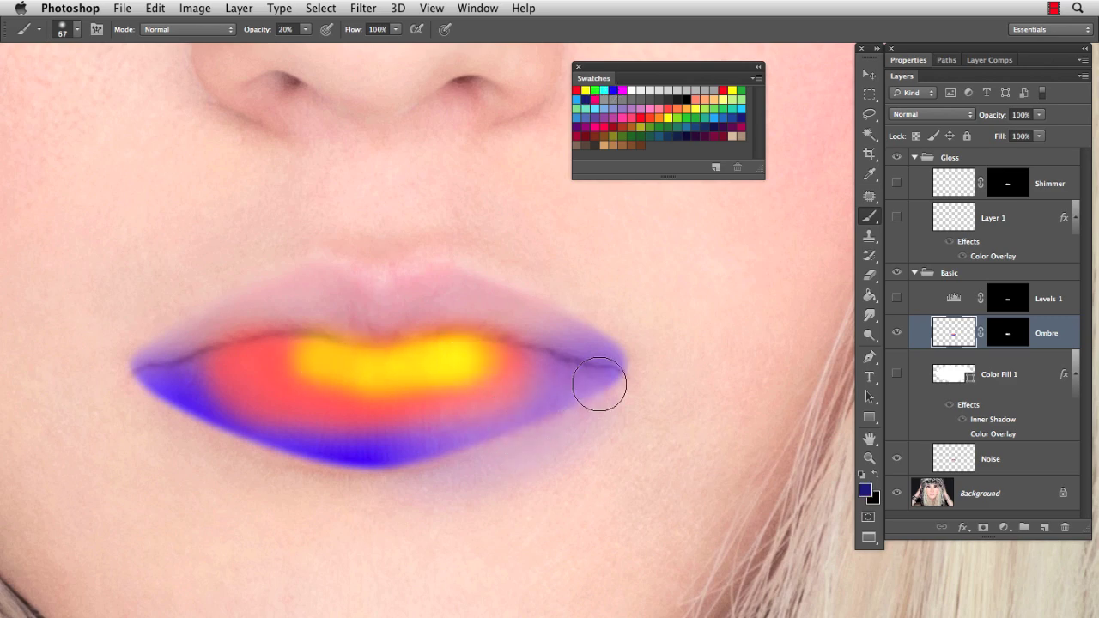
Step: Shade the lower lip's outer edge dark blue and paint the upper lip magenta, blending to red towards the mouth line
{"action": "mouse_move", "coordinate": [388, 468]}
{"action": "left_mouse_down"}
{"action": "mouse_move", "coordinate": [269, 407]}
{"action": "mouse_move", "coordinate": [279, 435]}
{"action": "mouse_move", "coordinate": [247, 428]}
{"action": "mouse_move", "coordinate": [590, 391]}
{"action": "mouse_move", "coordinate": [668, 251]}
{"action": "left_mouse_up"}
{"action": "left_click", "coordinate": [405, 454], "text": "ctrl+alt"}
{"action": "mouse_move", "coordinate": [652, 363]}
{"action": "left_mouse_down"}
{"action": "mouse_move", "coordinate": [538, 393]}
{"action": "mouse_move", "coordinate": [612, 326]}
{"action": "left_mouse_up"}
{"action": "left_click", "coordinate": [636, 100]}
{"action": "key", "text": "bracketleft"}
{"action": "mouse_move", "coordinate": [429, 319]}
{"action": "left_mouse_down"}
{"action": "mouse_move", "coordinate": [286, 314]}
{"action": "mouse_move", "coordinate": [524, 318]}
{"action": "left_mouse_up"}
{"action": "left_click_drag", "start_coordinate": [450, 330], "coordinate": [476, 331], "text": "ctrl+alt"}
{"action": "left_click_drag", "start_coordinate": [592, 336], "coordinate": [610, 304]}
{"action": "mouse_move", "coordinate": [580, 304]}
{"action": "left_mouse_down"}
{"action": "mouse_move", "coordinate": [478, 264]}
{"action": "mouse_move", "coordinate": [267, 261]}
{"action": "mouse_move", "coordinate": [135, 331]}
{"action": "mouse_move", "coordinate": [199, 289]}
{"action": "mouse_move", "coordinate": [182, 300]}
{"action": "mouse_move", "coordinate": [350, 244]}
{"action": "mouse_move", "coordinate": [584, 290]}
{"action": "left_mouse_up"}
Step: Blend the lower lip's centre colour outwards and paint blue over its outer edge with a 100 px brush at 20% opacity
{"action": "left_click", "coordinate": [682, 110]}
{"action": "left_click_drag", "start_coordinate": [465, 392], "coordinate": [419, 398], "text": "ctrl+alt"}
{"action": "mouse_move", "coordinate": [491, 411]}
{"action": "left_mouse_down"}
{"action": "mouse_move", "coordinate": [523, 370]}
{"action": "mouse_move", "coordinate": [489, 393]}
{"action": "left_mouse_up"}
{"action": "left_click", "coordinate": [614, 90]}
{"action": "key", "text": "bracketright"}
{"action": "key", "text": "bracketright"}
{"action": "key", "text": "bracketright"}
{"action": "key", "text": "bracketright"}
{"action": "key", "text": "bracketright"}
{"action": "mouse_move", "coordinate": [422, 446]}
{"action": "left_mouse_down"}
{"action": "mouse_move", "coordinate": [553, 407]}
{"action": "mouse_move", "coordinate": [365, 490]}
{"action": "mouse_move", "coordinate": [430, 437]}
{"action": "mouse_move", "coordinate": [470, 450]}
{"action": "mouse_move", "coordinate": [437, 468]}
{"action": "mouse_move", "coordinate": [613, 383]}
{"action": "left_mouse_up"}
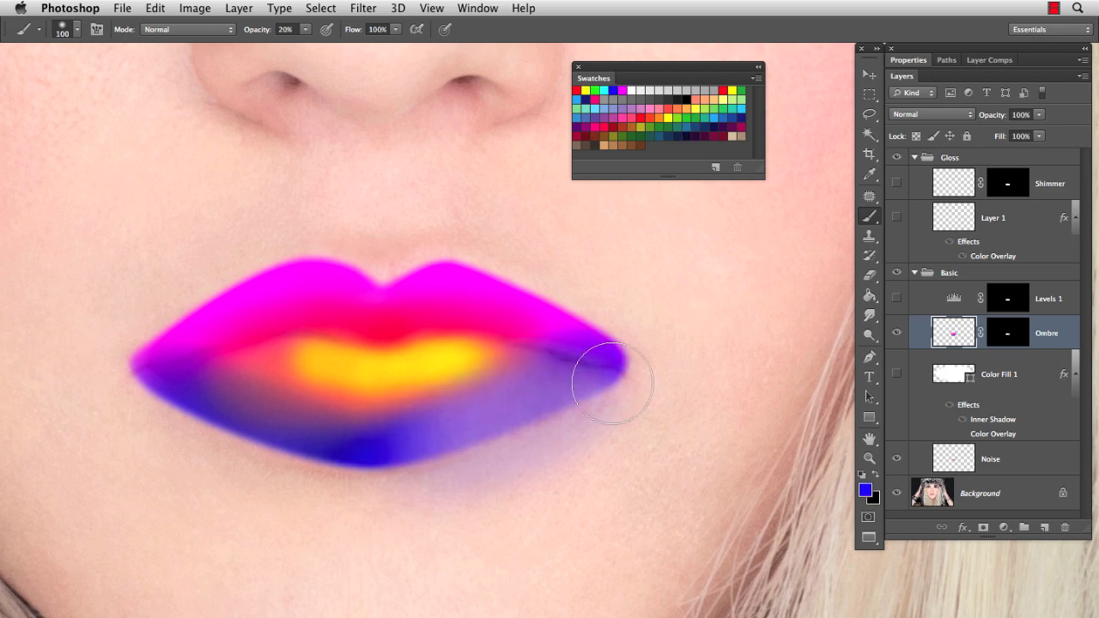
Step: Set the Ombre layer's blend mode to Soft Light and close the floating Swatches
{"action": "key", "text": "super+minus"}
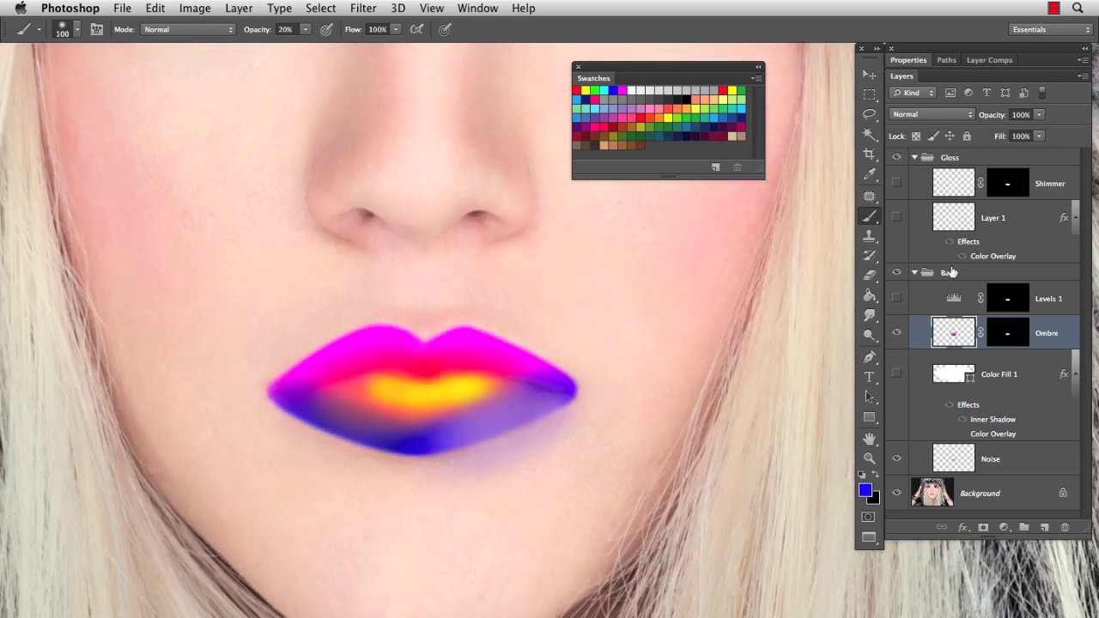
{"action": "left_click", "coordinate": [936, 115]}
{"action": "left_click", "coordinate": [932, 272]}
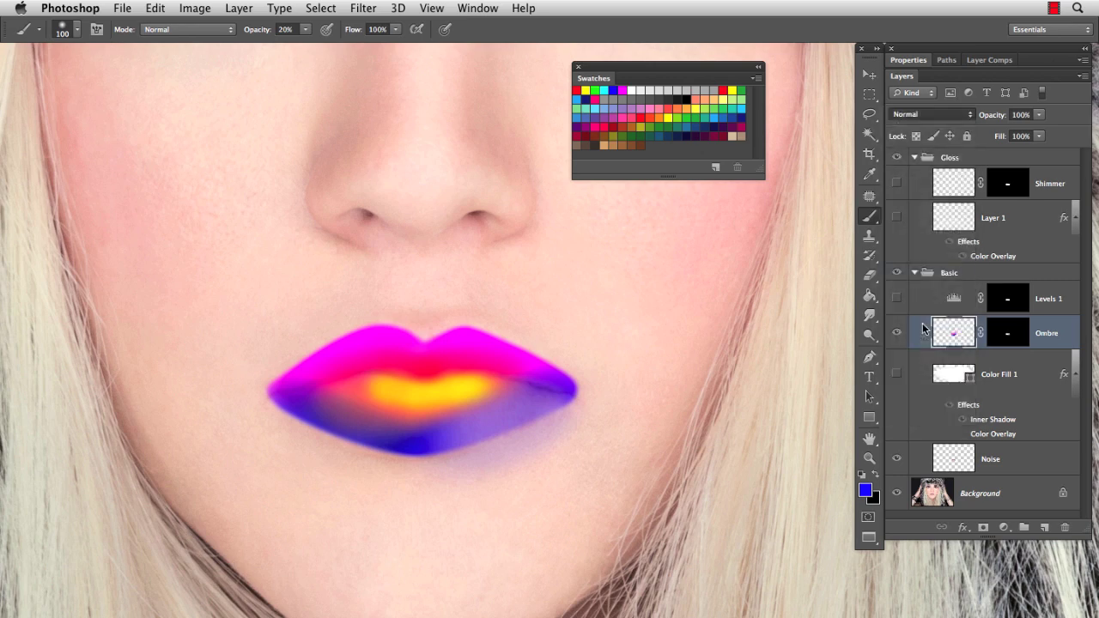
{"action": "left_click", "coordinate": [578, 67]}
{"action": "key", "text": "super+minus"}
{"action": "key", "text": "super+minus"}
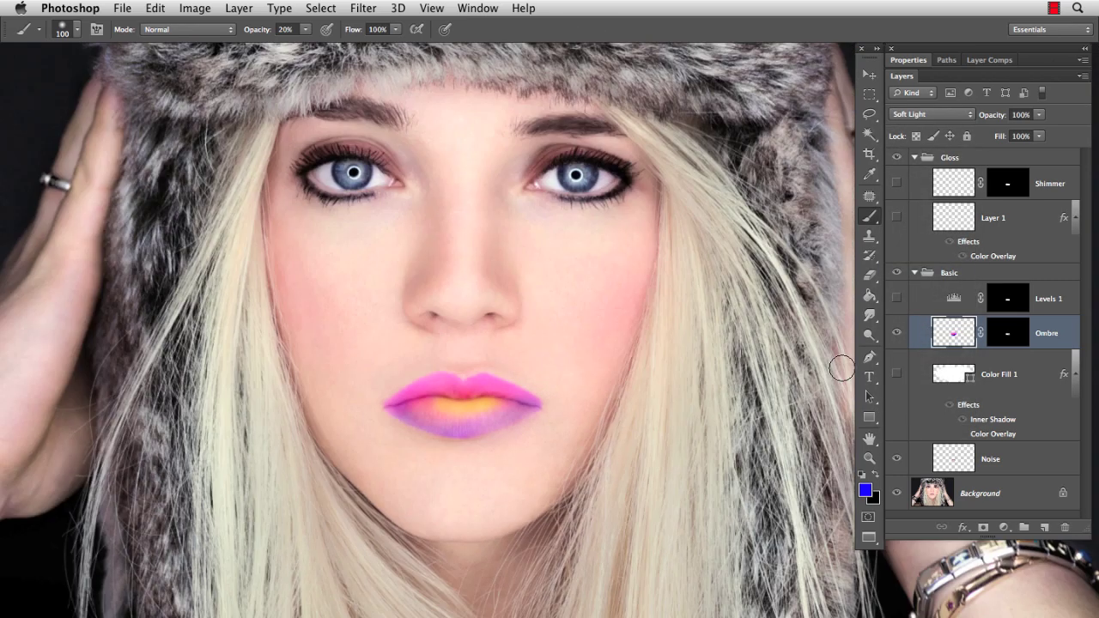
Step: Show the Shimmer layer and the gloss on Layer 1 over the ombre lips
{"action": "left_click", "coordinate": [895, 184]}
{"action": "left_click", "coordinate": [896, 184]}
{"action": "left_click", "coordinate": [896, 218]}
{"action": "left_click", "coordinate": [895, 183]}
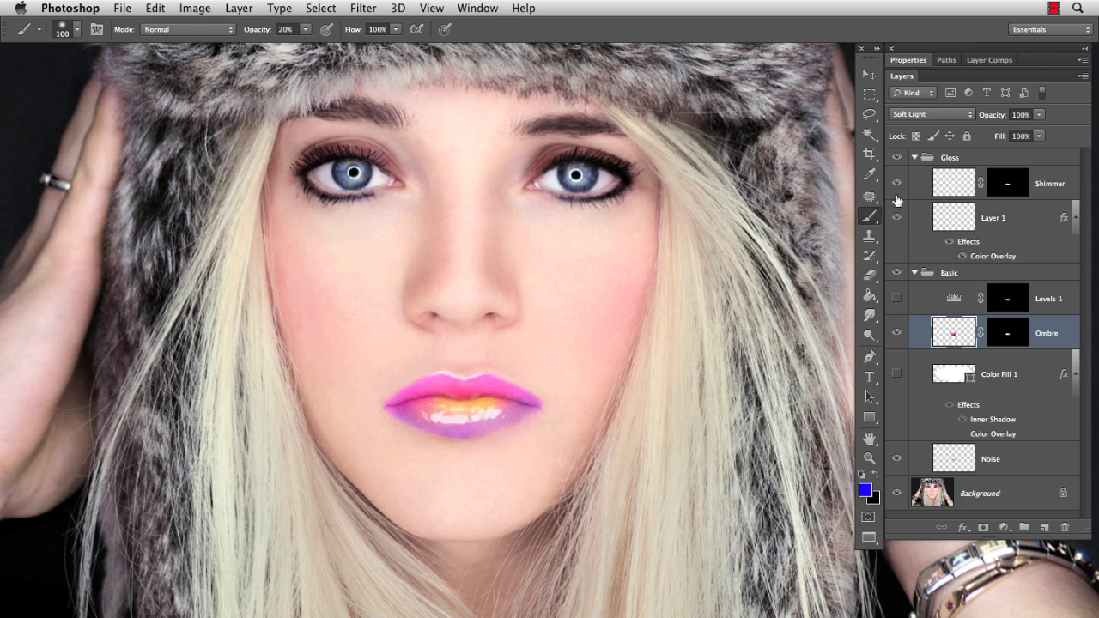
Step: Show the Levels 1 adjustment and lower the Ombre layer's opacity to 59%
{"action": "left_click", "coordinate": [896, 298]}
{"action": "left_click", "coordinate": [1009, 298]}
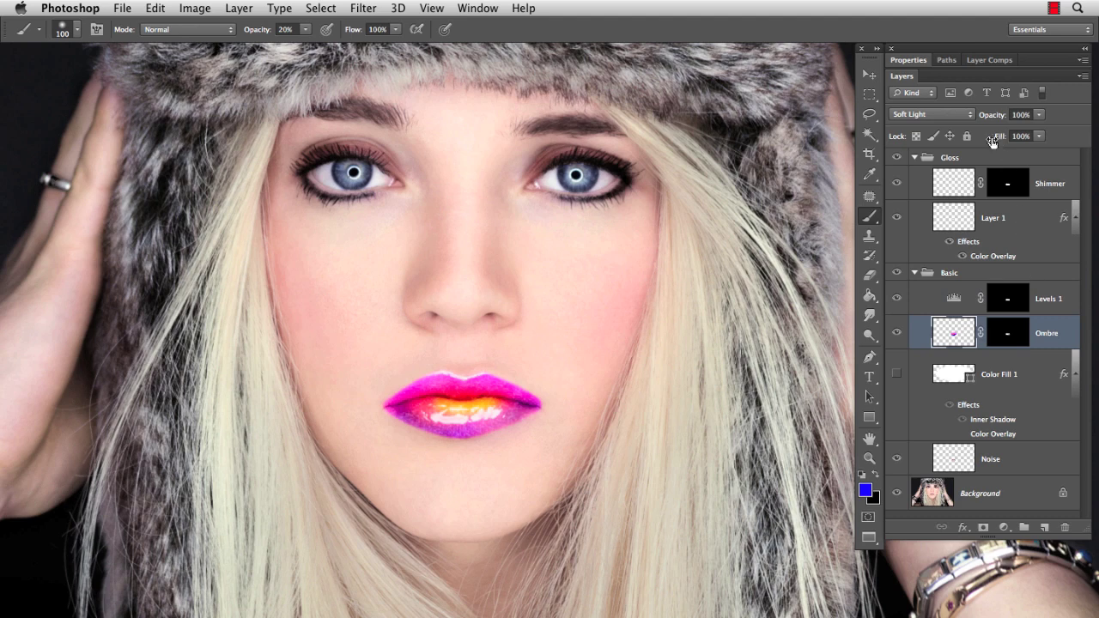
{"action": "left_click_drag", "start_coordinate": [989, 121], "coordinate": [955, 121]}
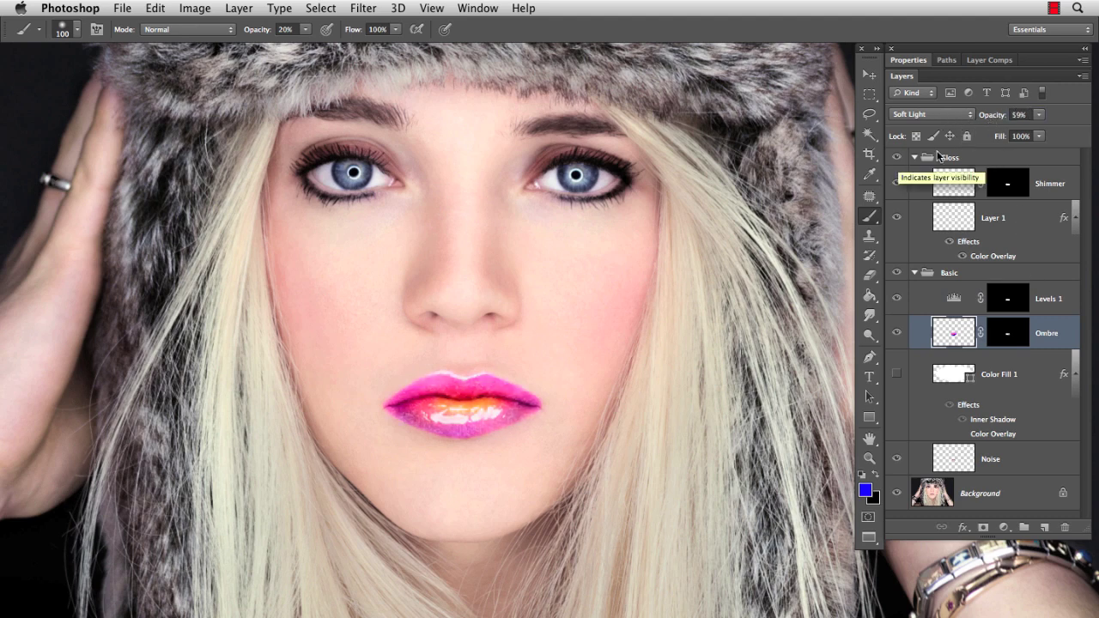
Step: Hide Layer 1 and stamp white gloss highlights on a new layer above it, using the 1092 lip brush at 454 px and 100% opacity
{"action": "left_click", "coordinate": [1019, 216]}
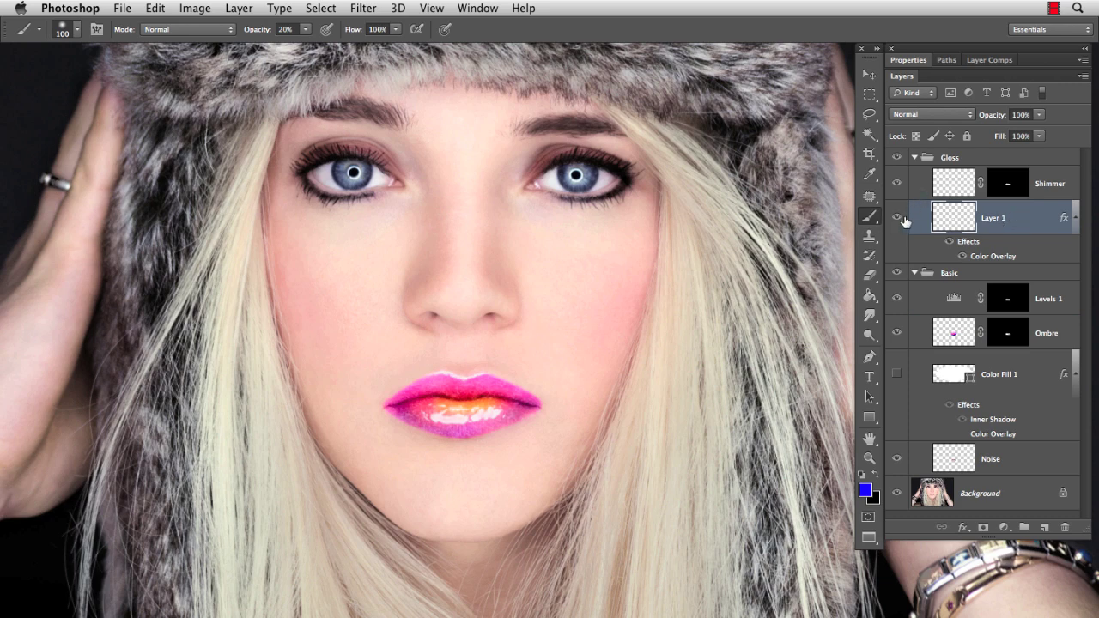
{"action": "left_click", "coordinate": [1042, 527]}
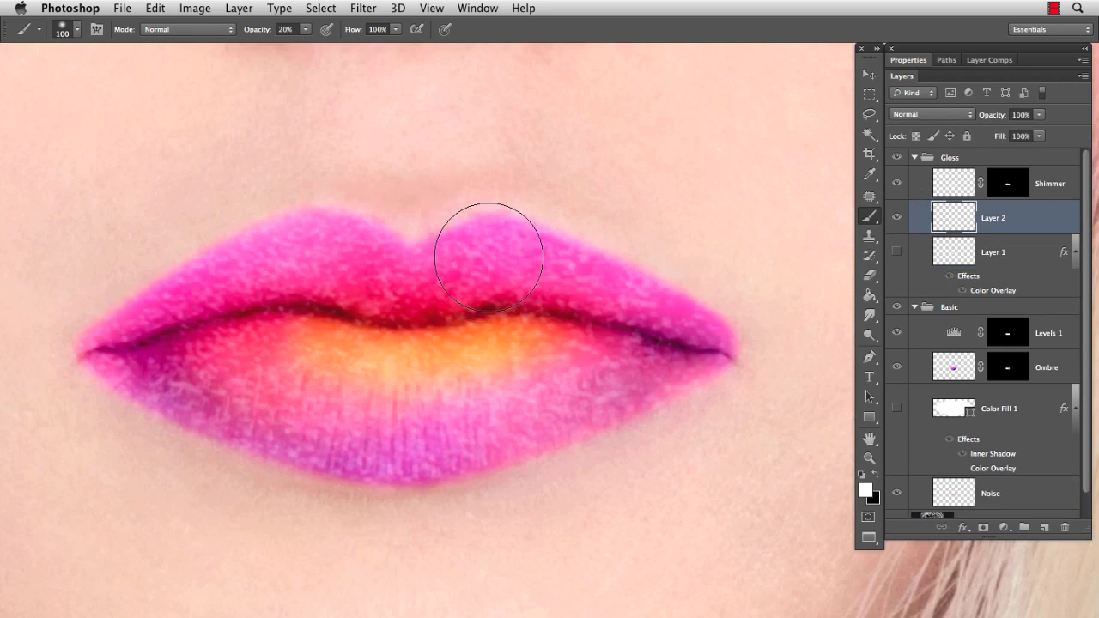
{"action": "right_click", "coordinate": [496, 262]}
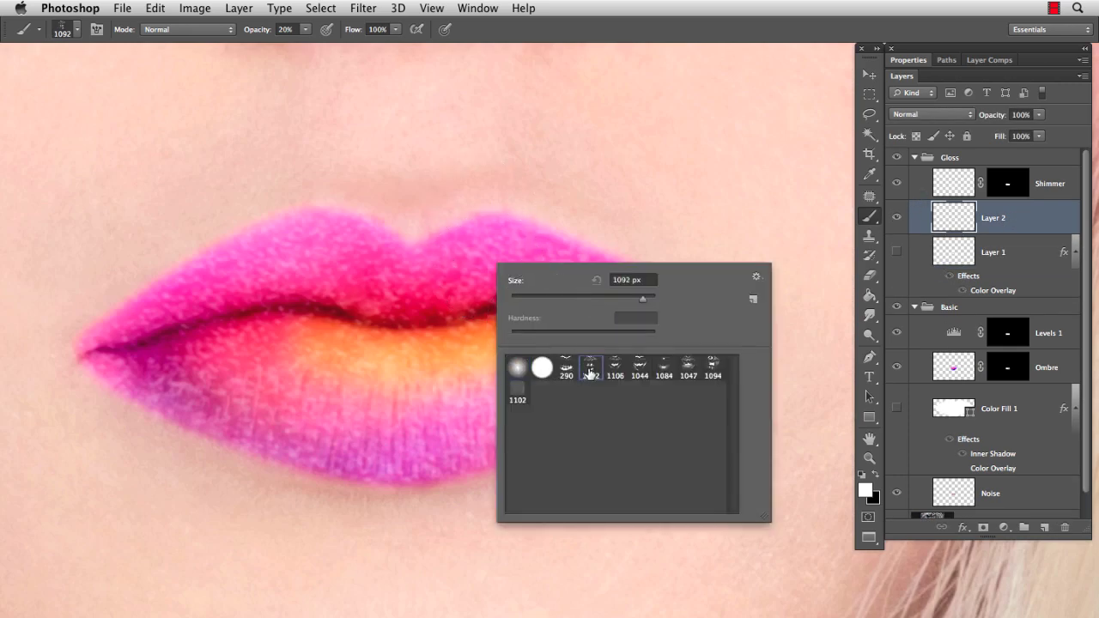
{"action": "double_click", "coordinate": [590, 368]}
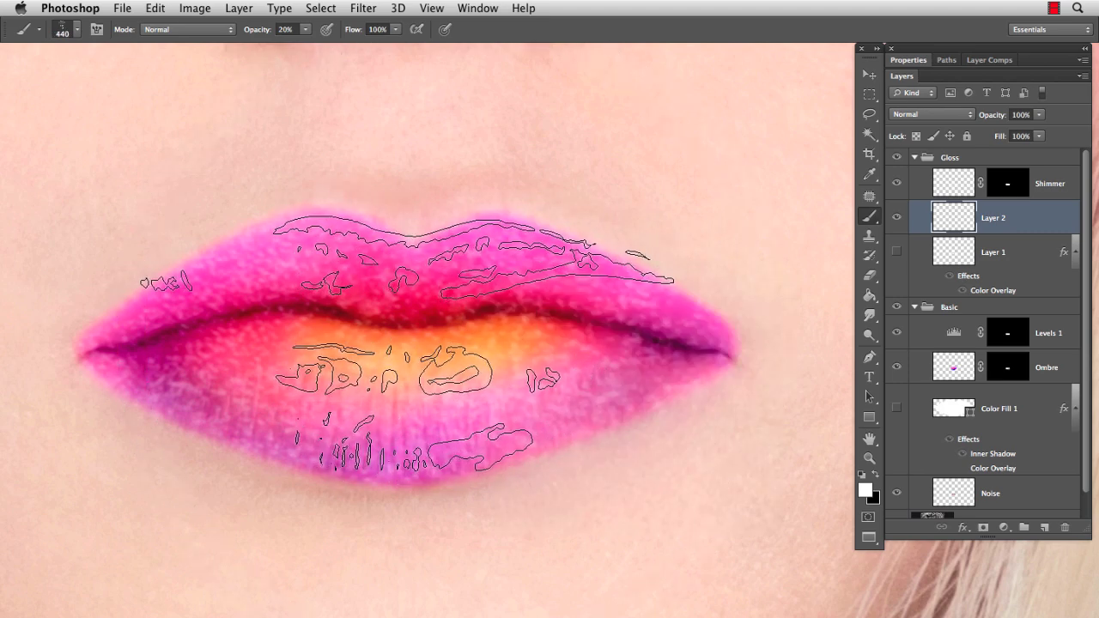
{"action": "left_click_drag", "start_coordinate": [427, 345], "coordinate": [434, 345]}
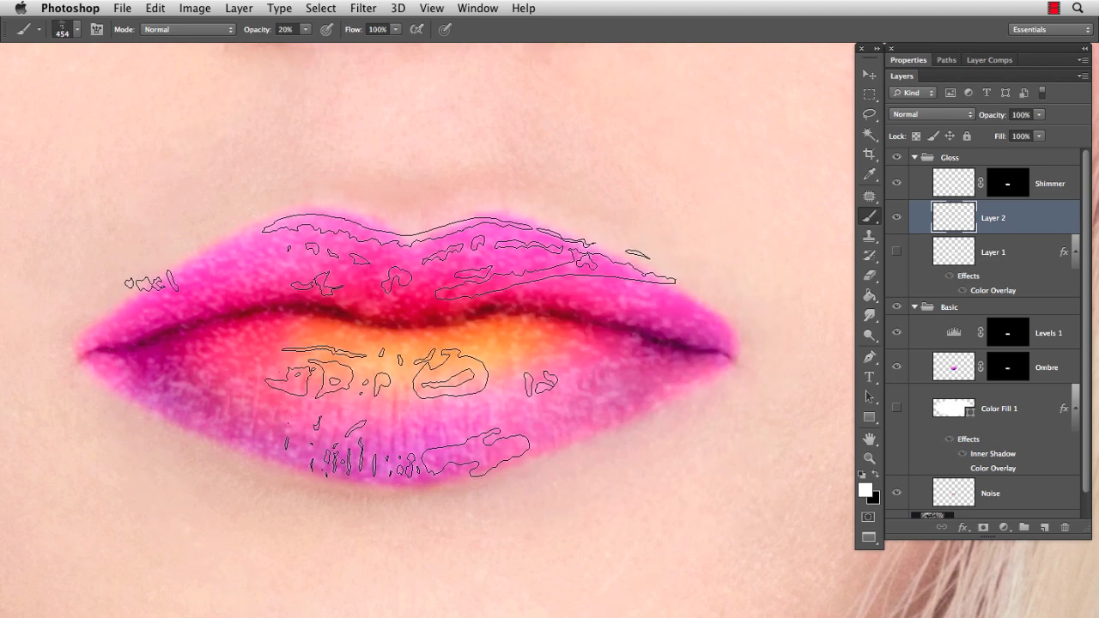
{"action": "key", "text": "0"}
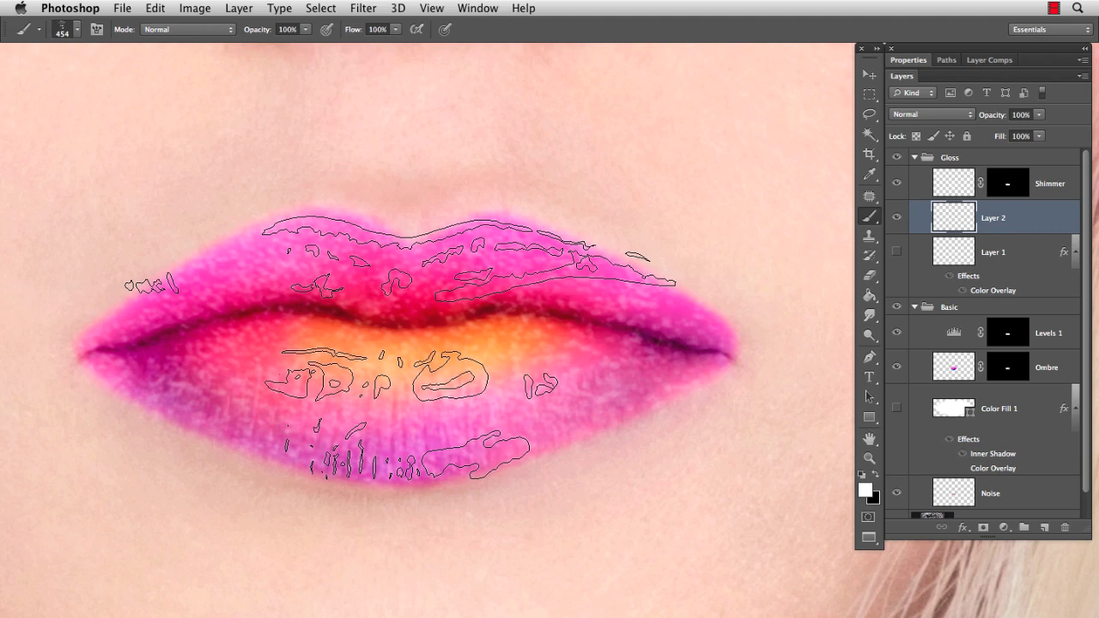
{"action": "left_click", "coordinate": [395, 349]}
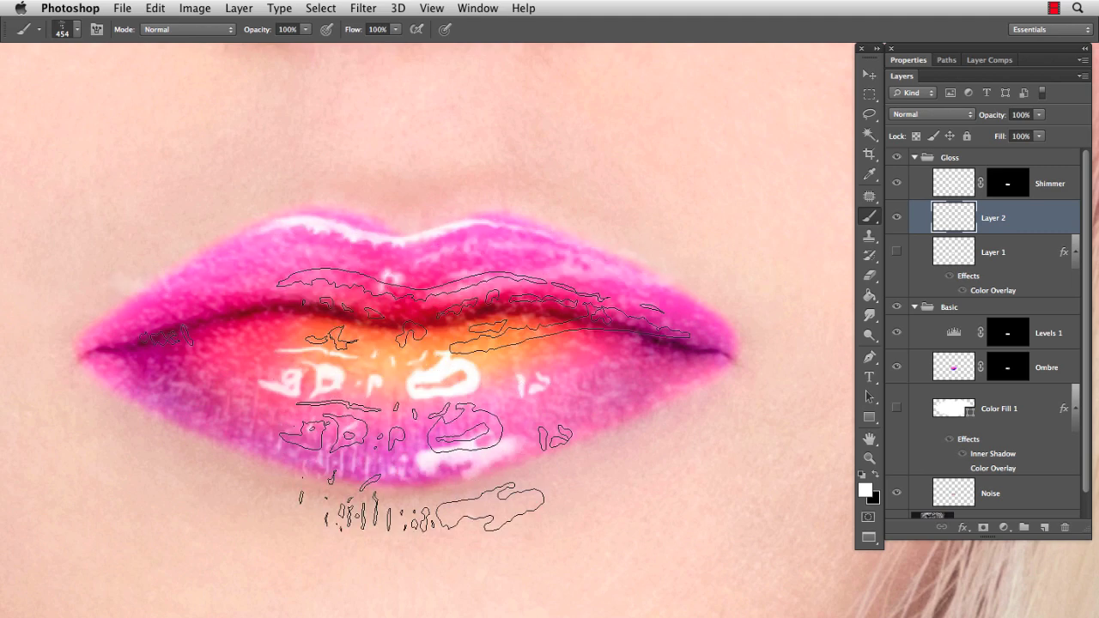
Step: Select the upper-lip highlights on the new gloss layer and warp them to the lip shape, pulling both lower corners downwards
{"action": "key", "text": "m"}
{"action": "left_click_drag", "start_coordinate": [64, 171], "coordinate": [738, 333]}
{"action": "key", "text": "ctrl+t"}
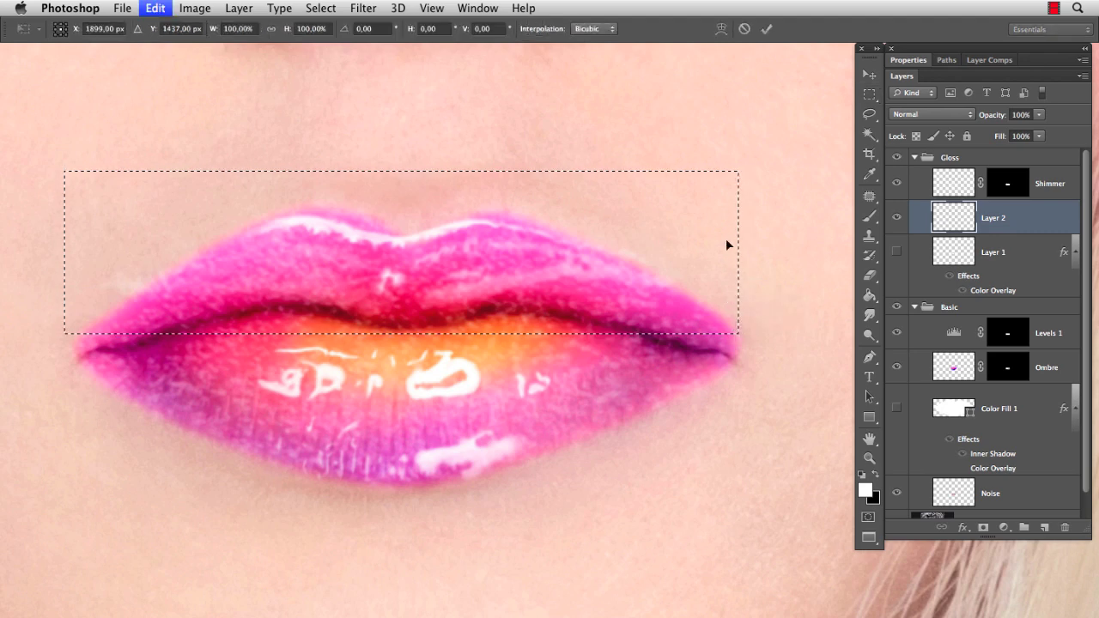
{"action": "left_click", "coordinate": [721, 29]}
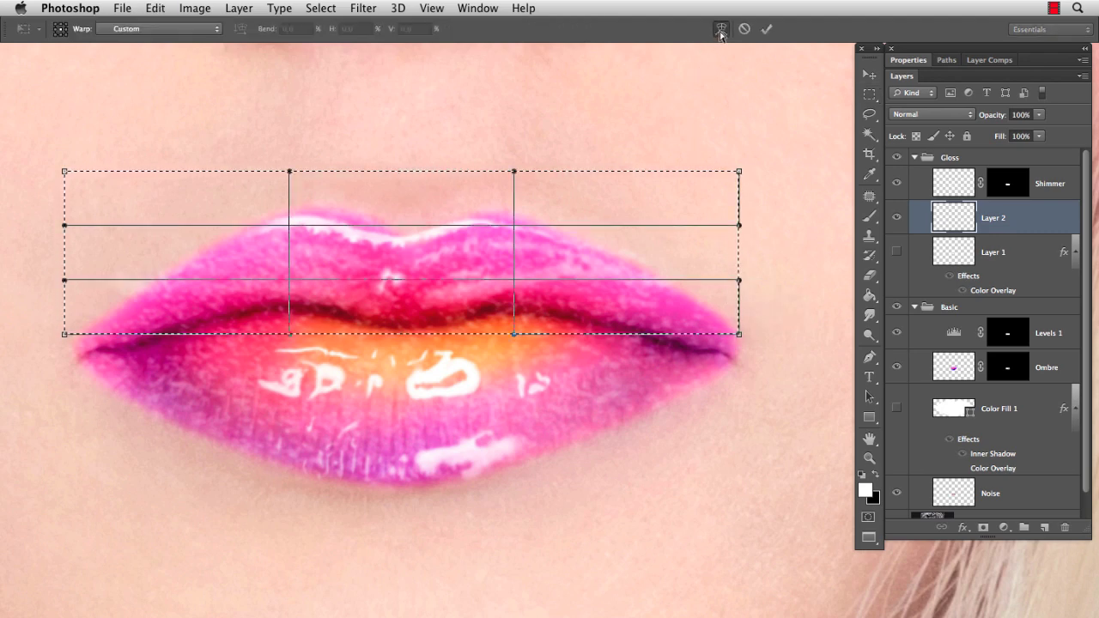
{"action": "left_click_drag", "start_coordinate": [366, 243], "coordinate": [376, 240]}
{"action": "left_click_drag", "start_coordinate": [739, 334], "coordinate": [730, 481]}
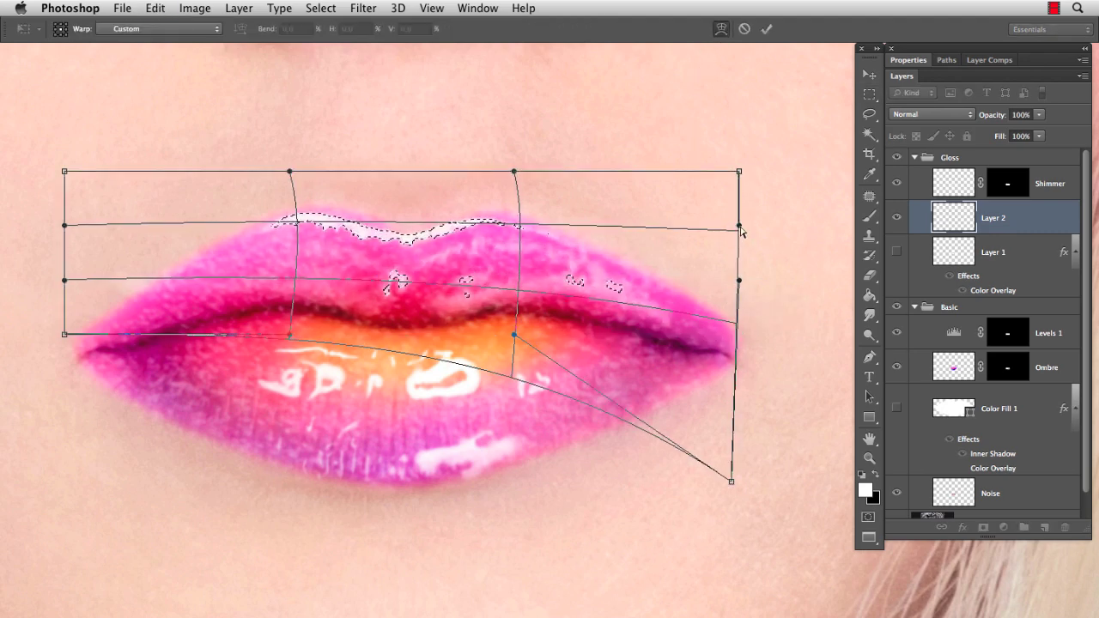
{"action": "left_click_drag", "start_coordinate": [64, 333], "coordinate": [151, 465]}
{"action": "mouse_move", "coordinate": [64, 280]}
{"action": "left_mouse_down"}
{"action": "mouse_move", "coordinate": [83, 319]}
{"action": "mouse_move", "coordinate": [64, 287]}
{"action": "left_mouse_up"}
{"action": "left_click_drag", "start_coordinate": [65, 225], "coordinate": [88, 264]}
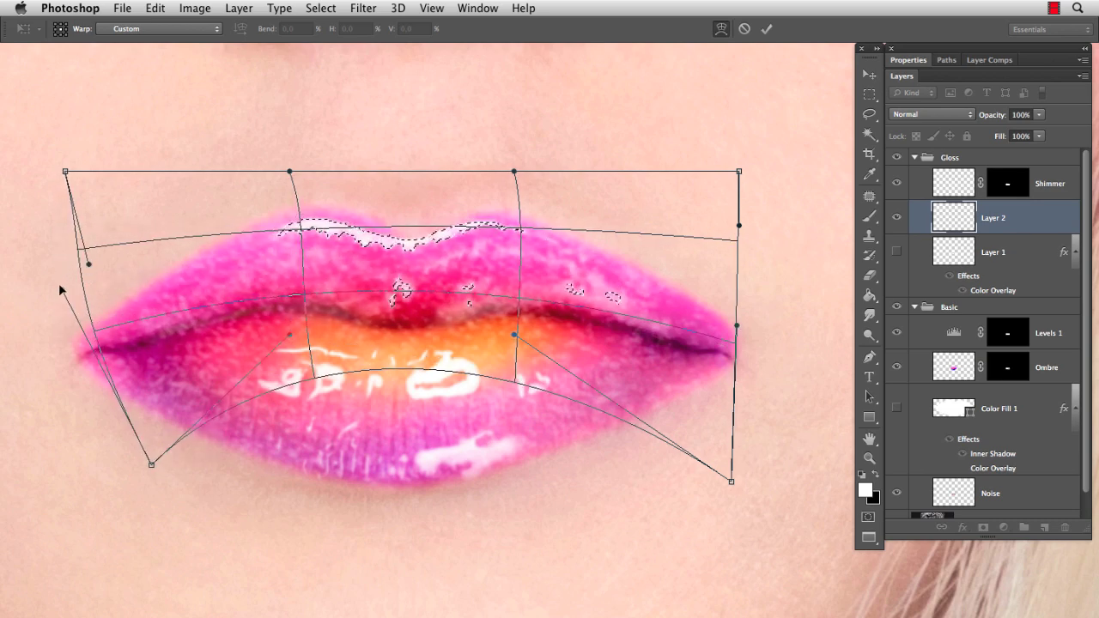